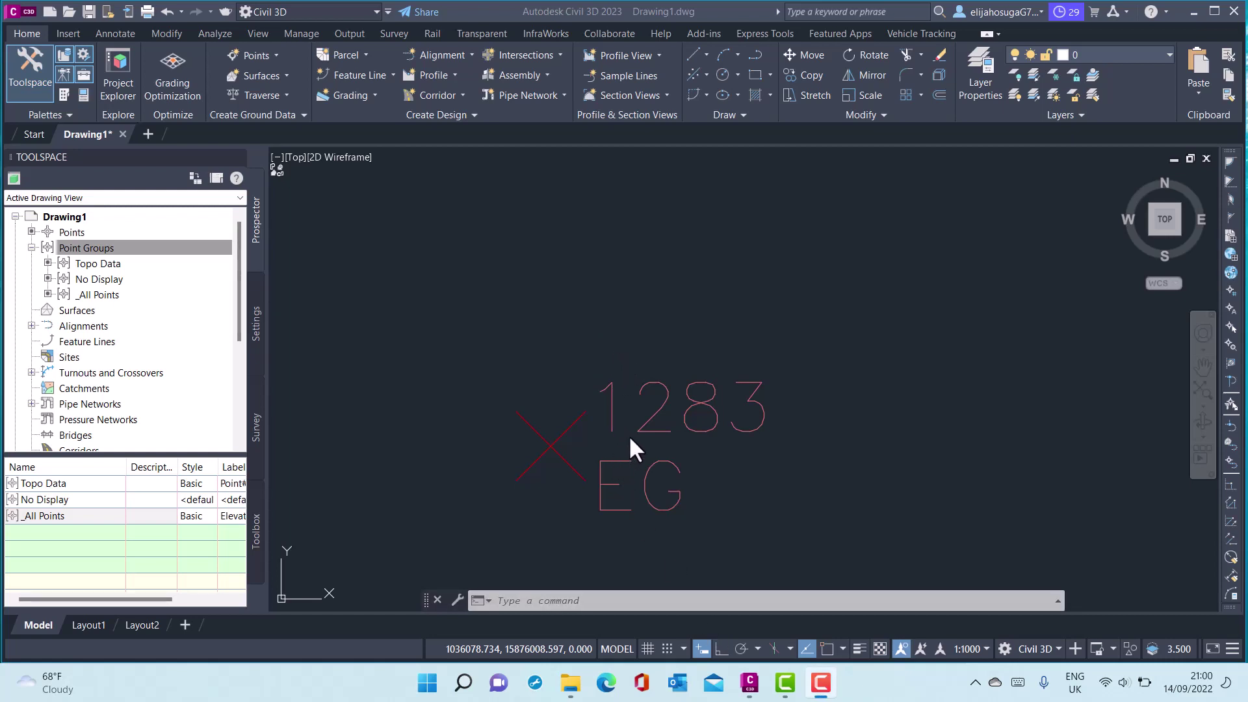
# Focus the drawing and select COGO point 1283 (description EG)
pyautogui.click(552, 387)
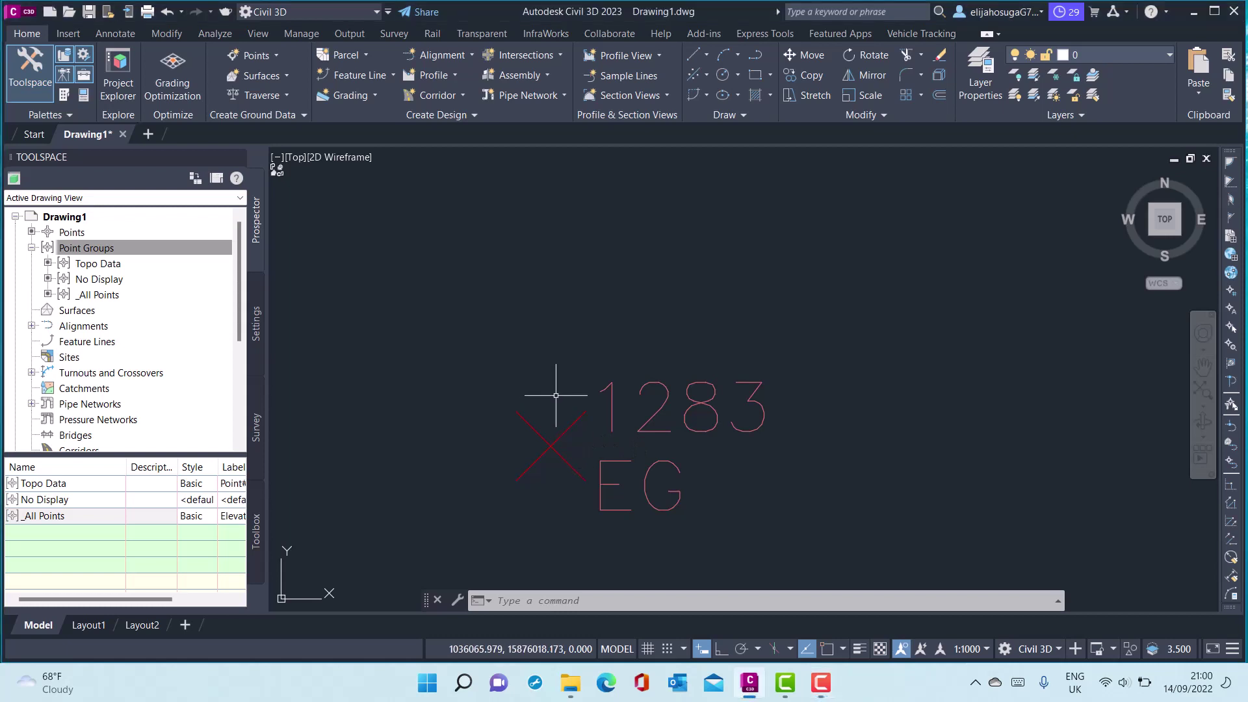
pyautogui.click(542, 454)
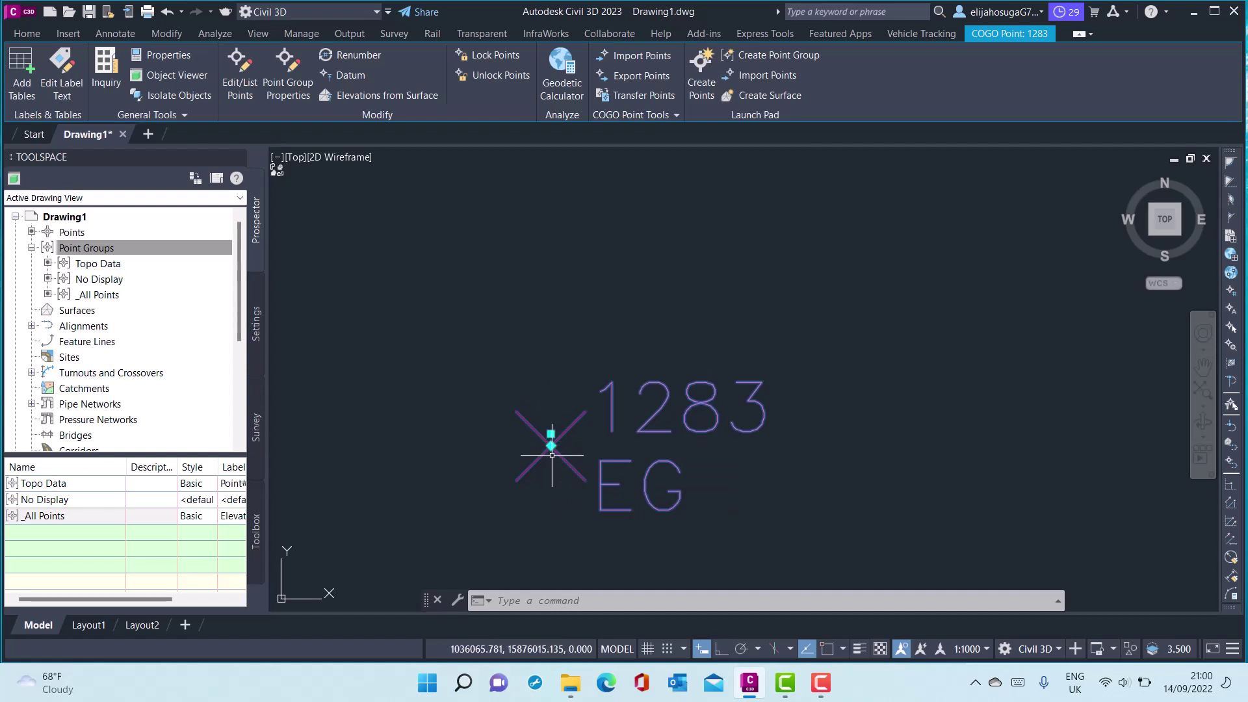
# Use the grip's Rotate marker, then Rotate label and marker, to angle point 1283
pyautogui.moveTo(551, 446)
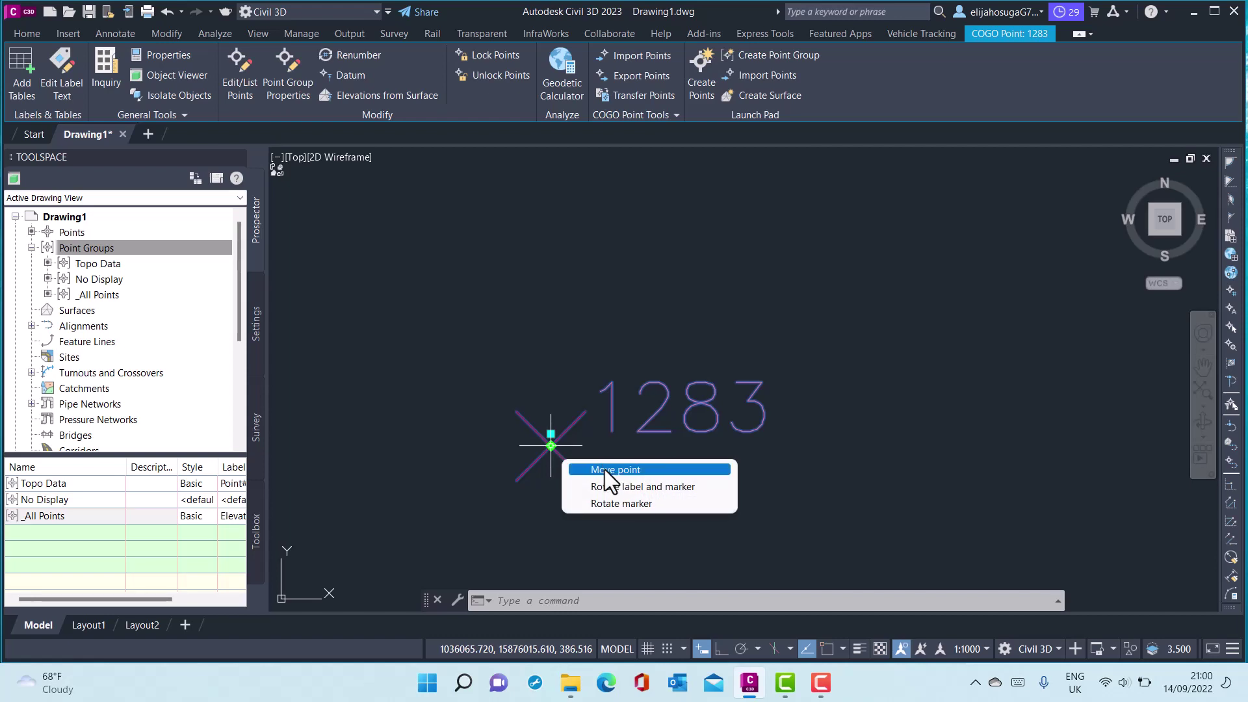
pyautogui.click(626, 503)
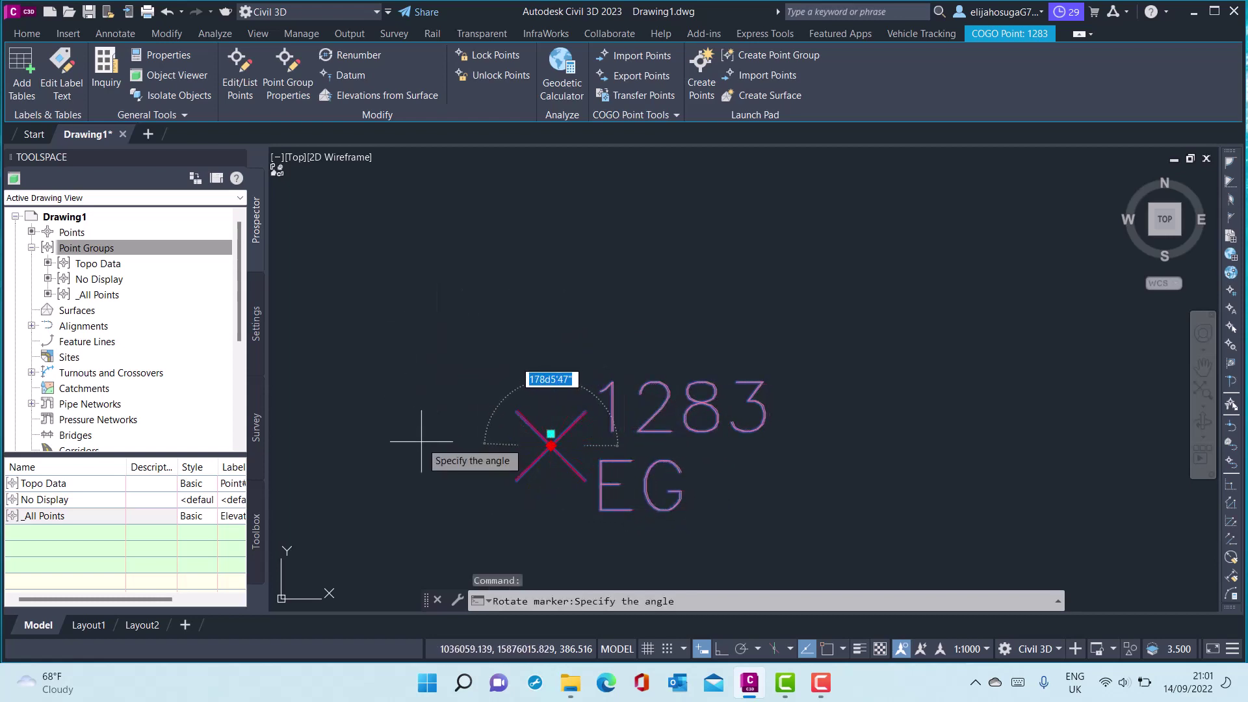
pyautogui.click(449, 318)
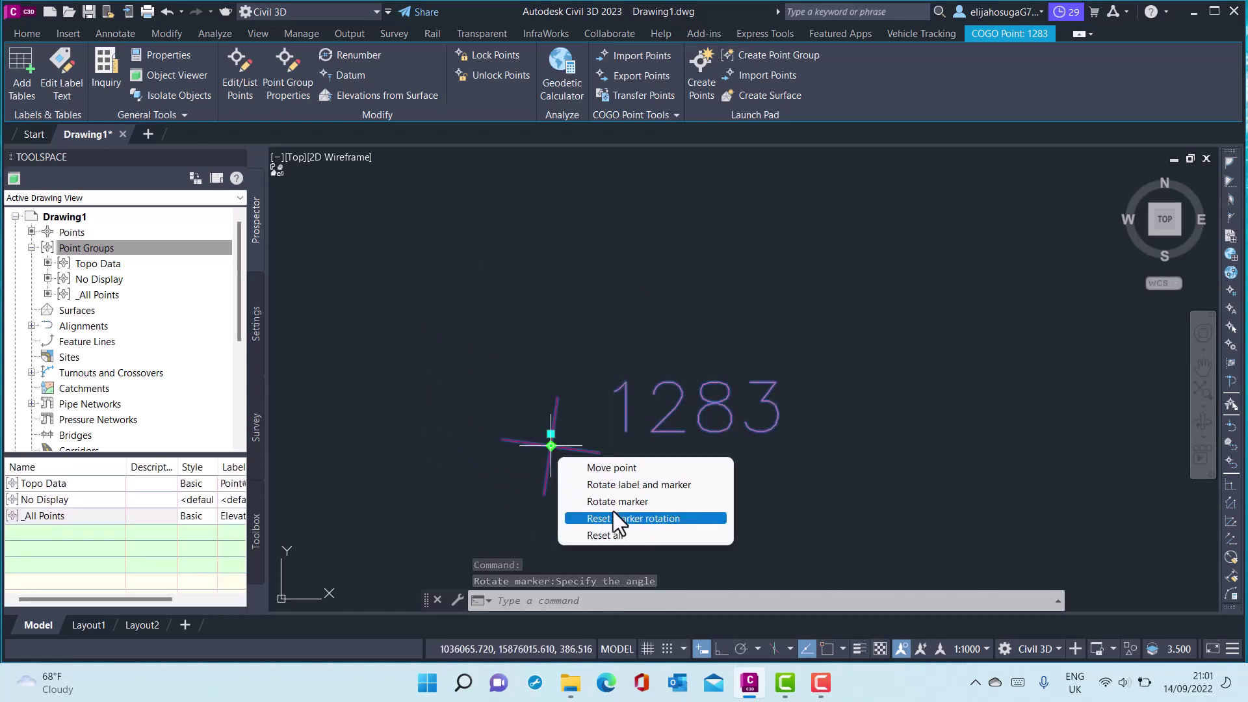
pyautogui.click(651, 485)
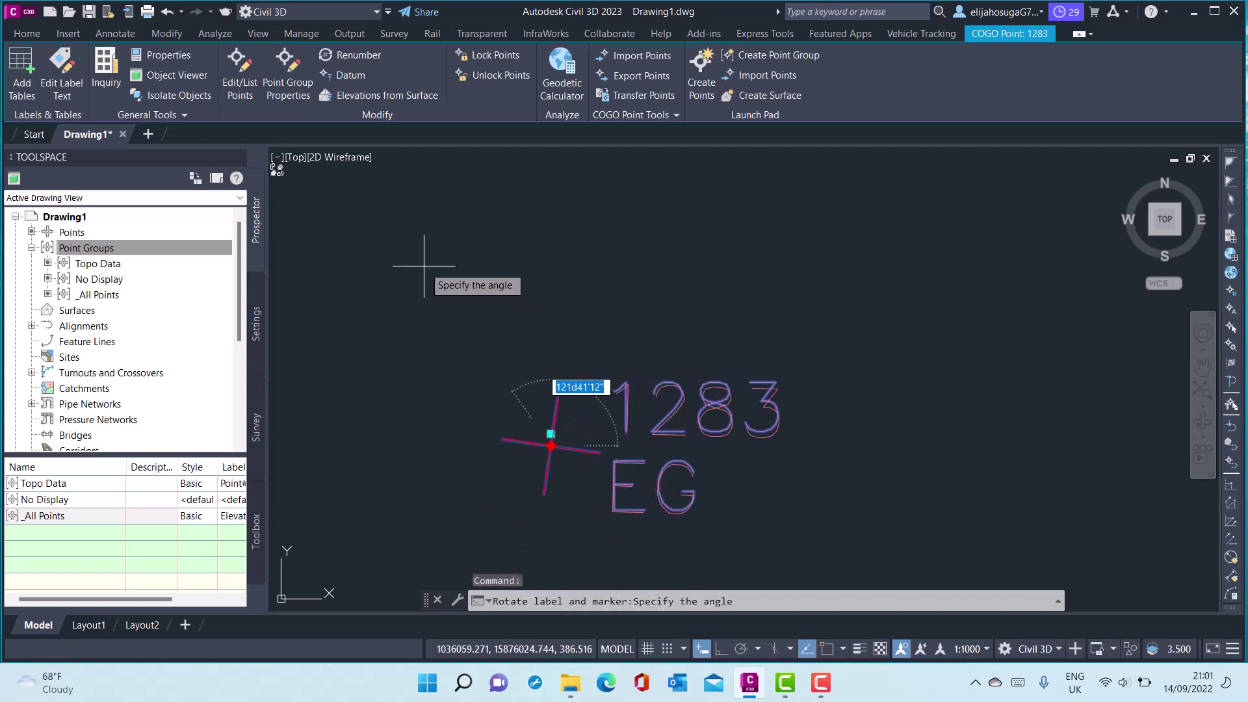
pyautogui.click(407, 333)
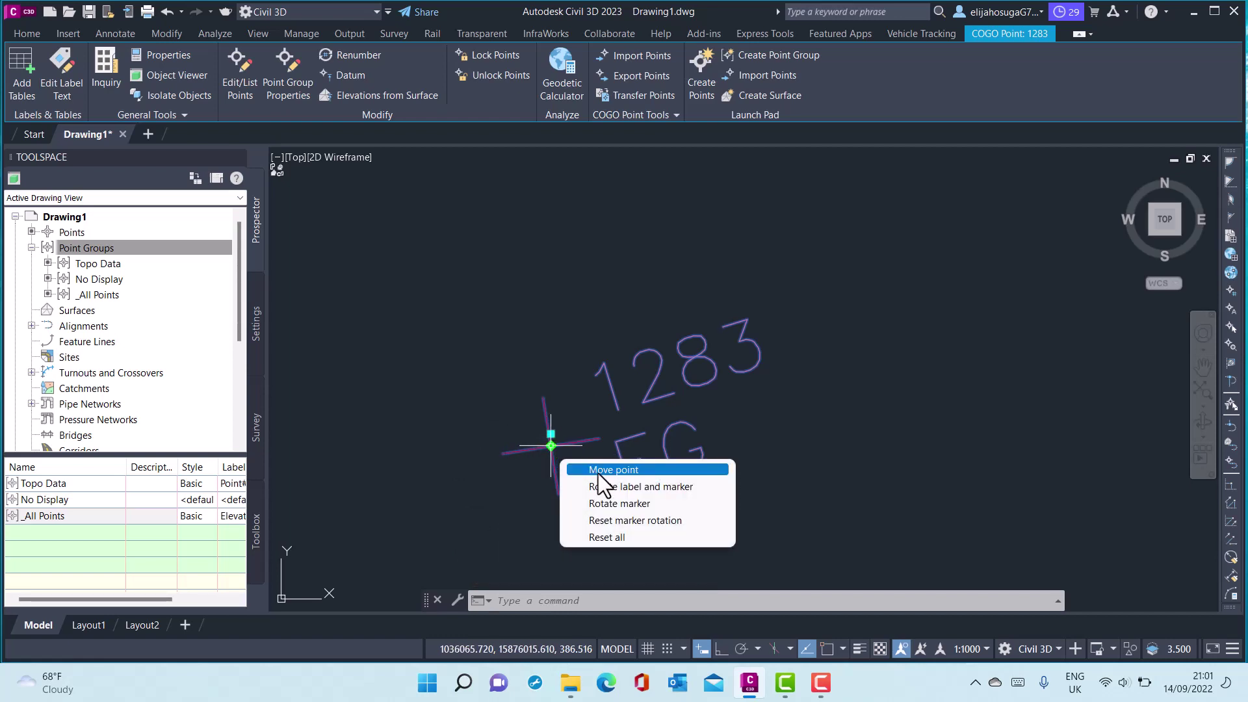
# Cancel a Move point, then Reset all so point 1283's 1283/EG label sits horizontal again
pyautogui.click(599, 470)
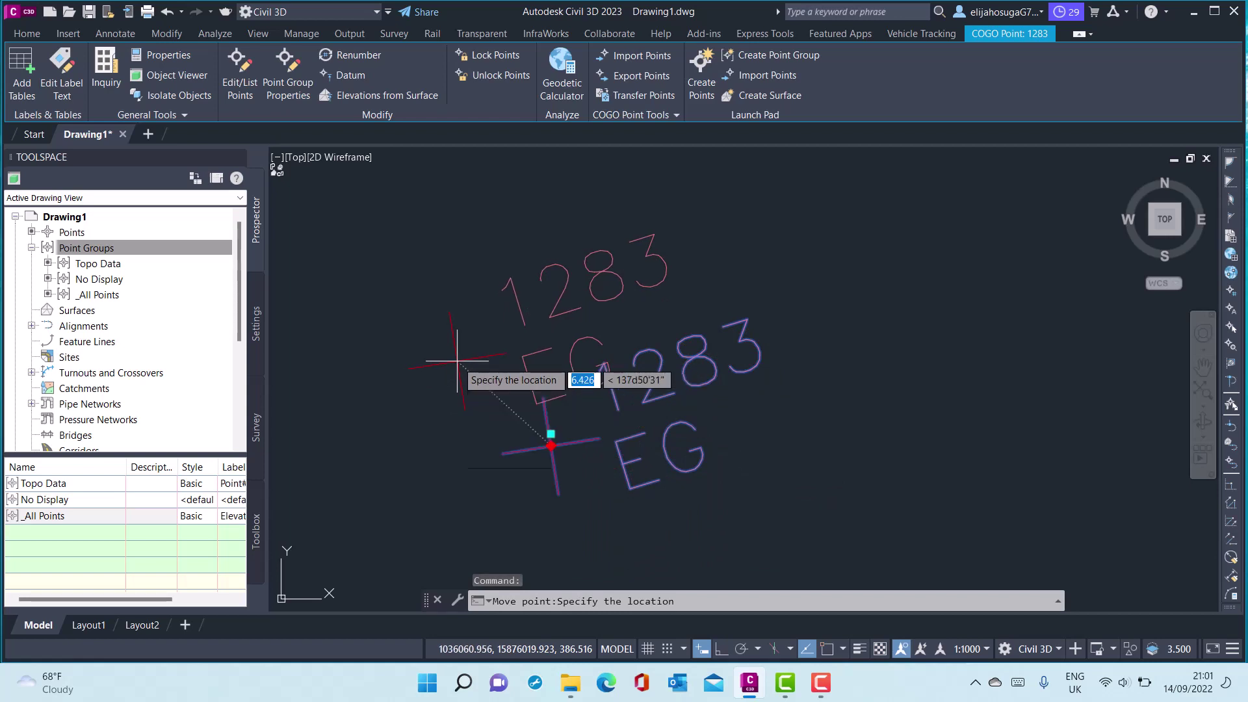
pyautogui.press('Escape')
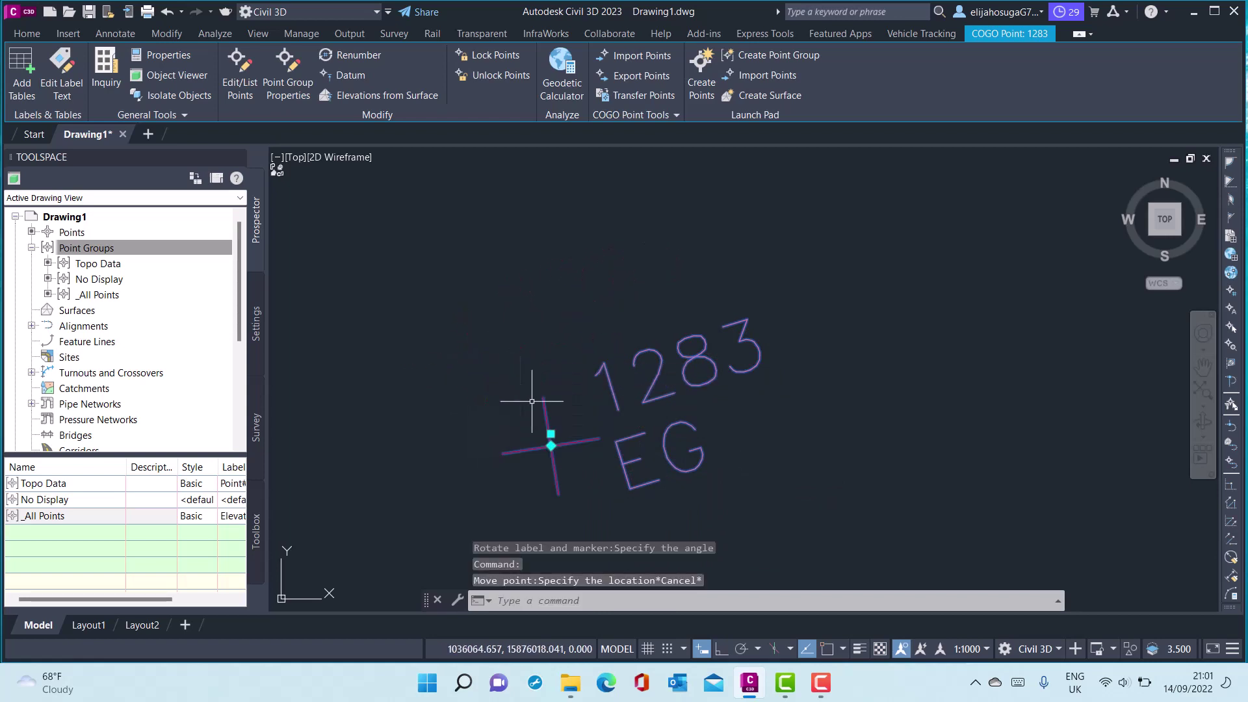
pyautogui.moveTo(551, 446)
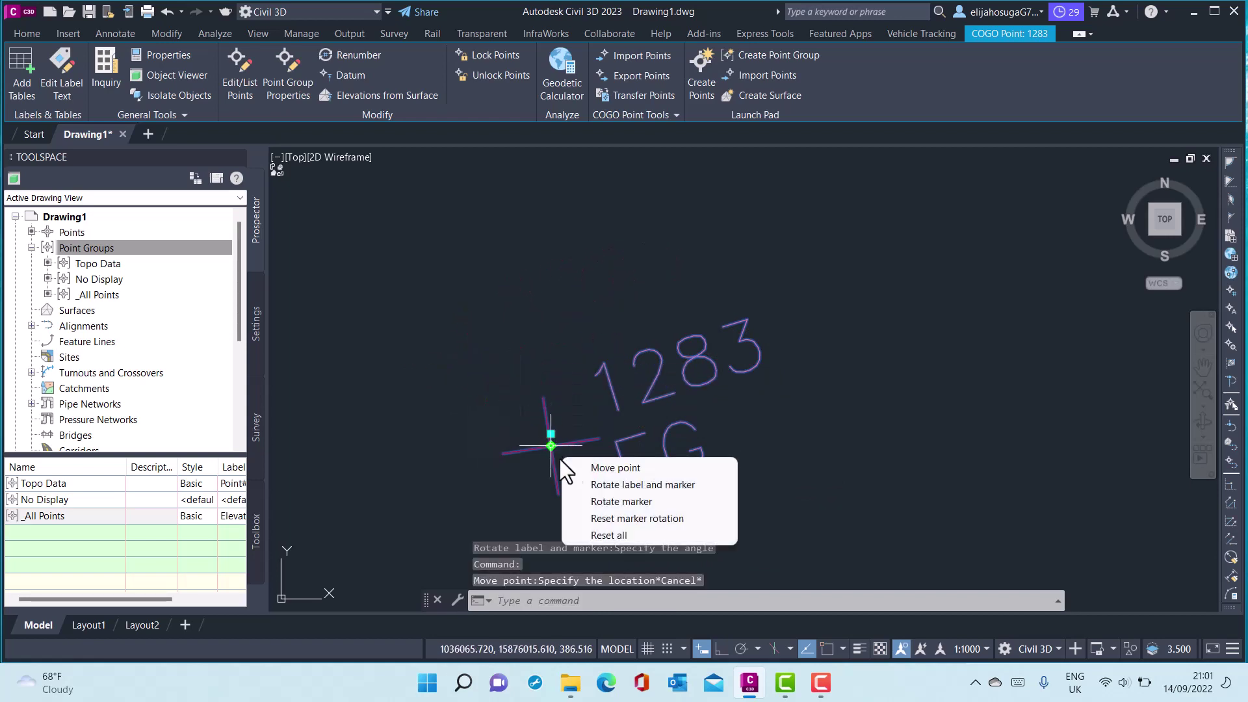
pyautogui.click(606, 531)
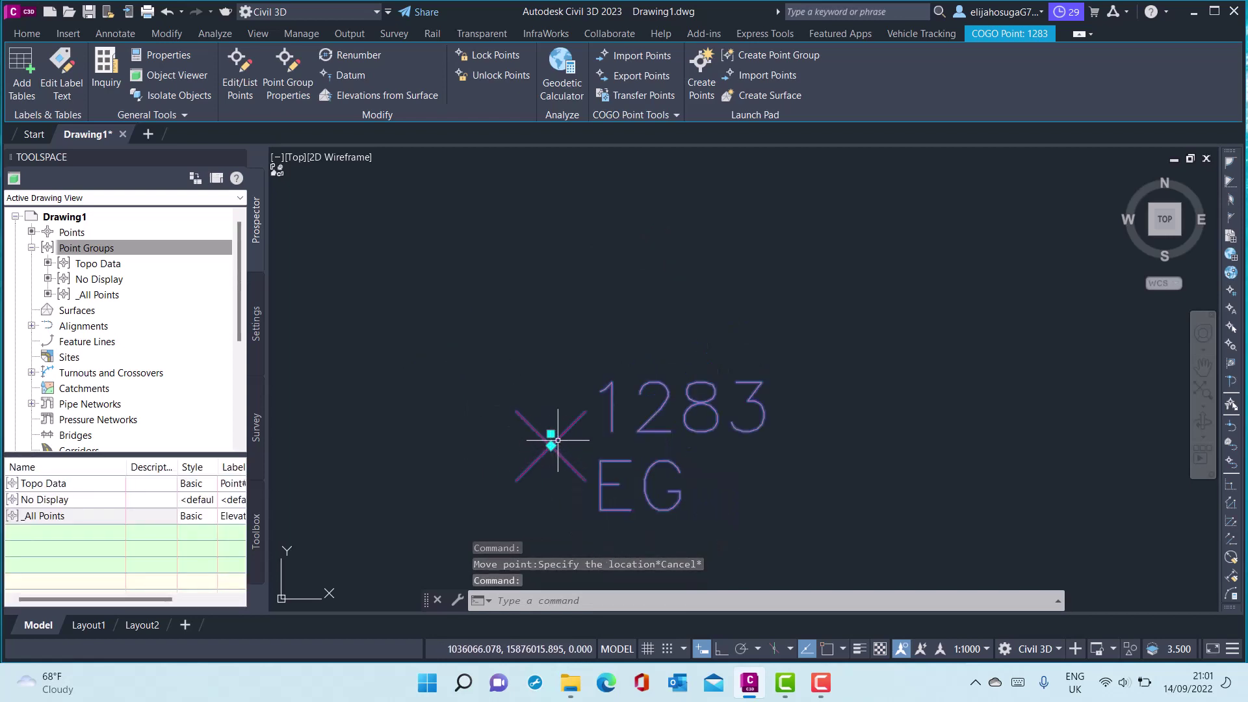
pyautogui.moveTo(550, 433)
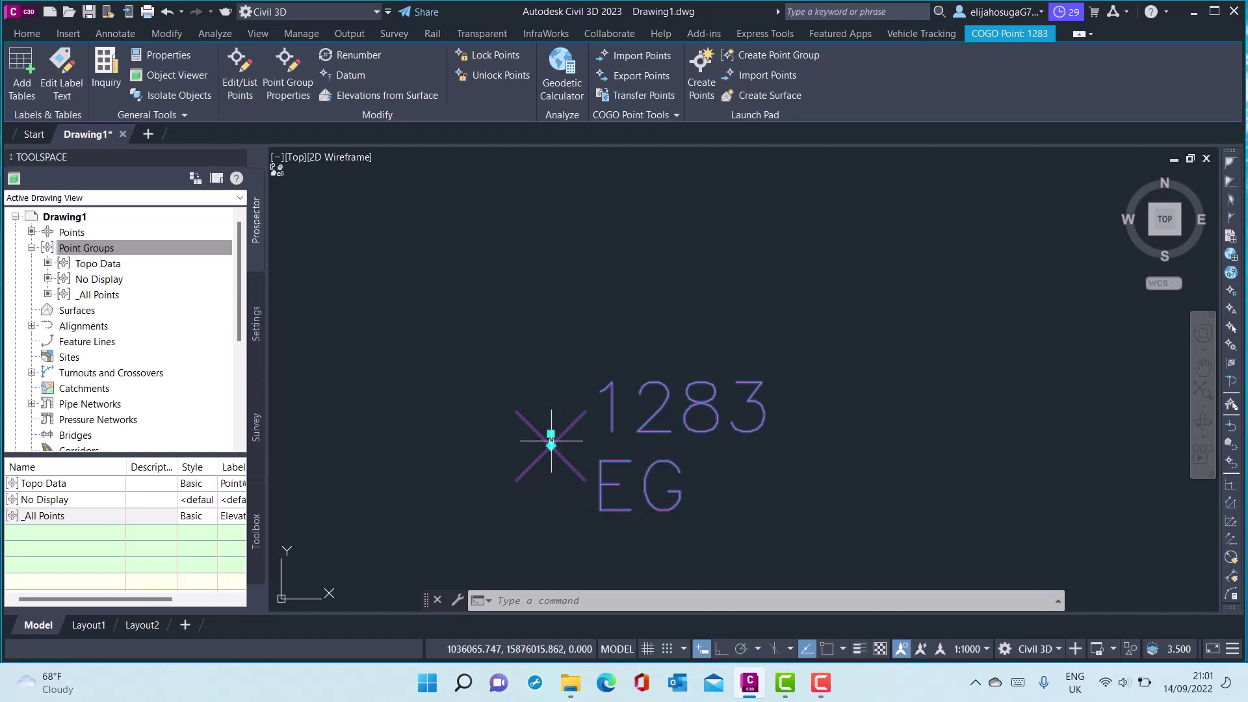
# Drag point 1283's label up and right on a leader, then reposition the leader's middle vertex
pyautogui.click(617, 454)
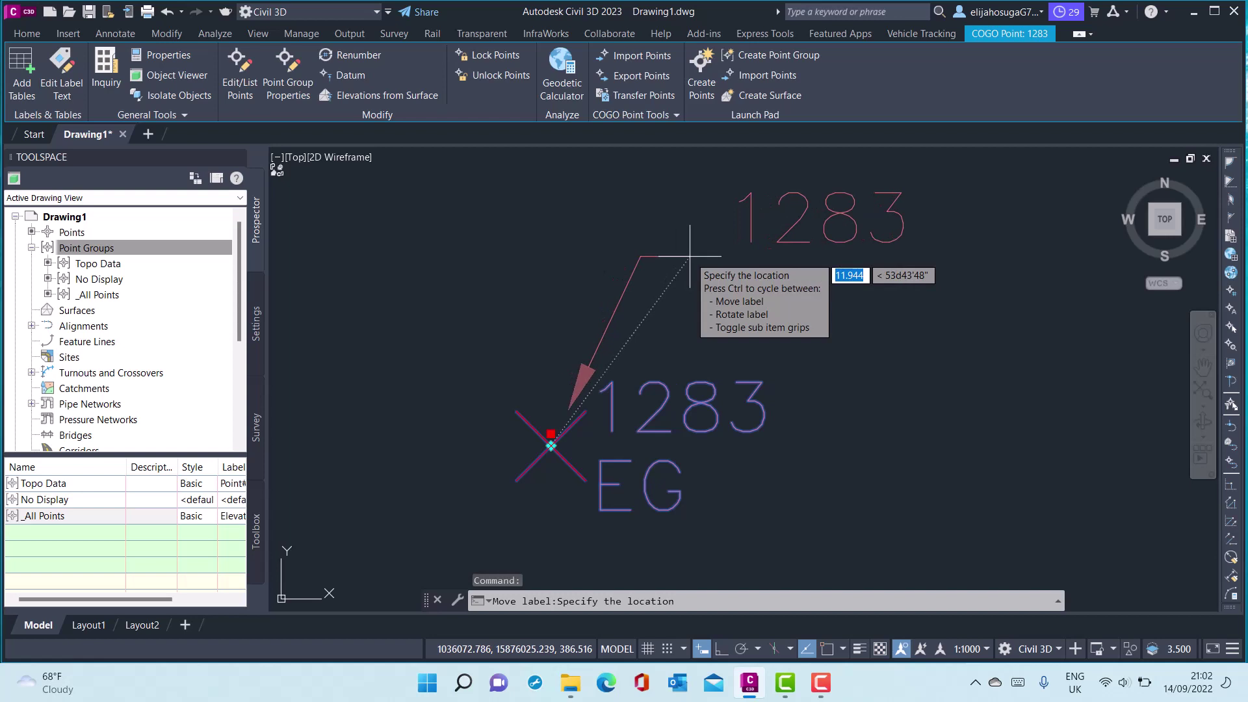
pyautogui.click(690, 256)
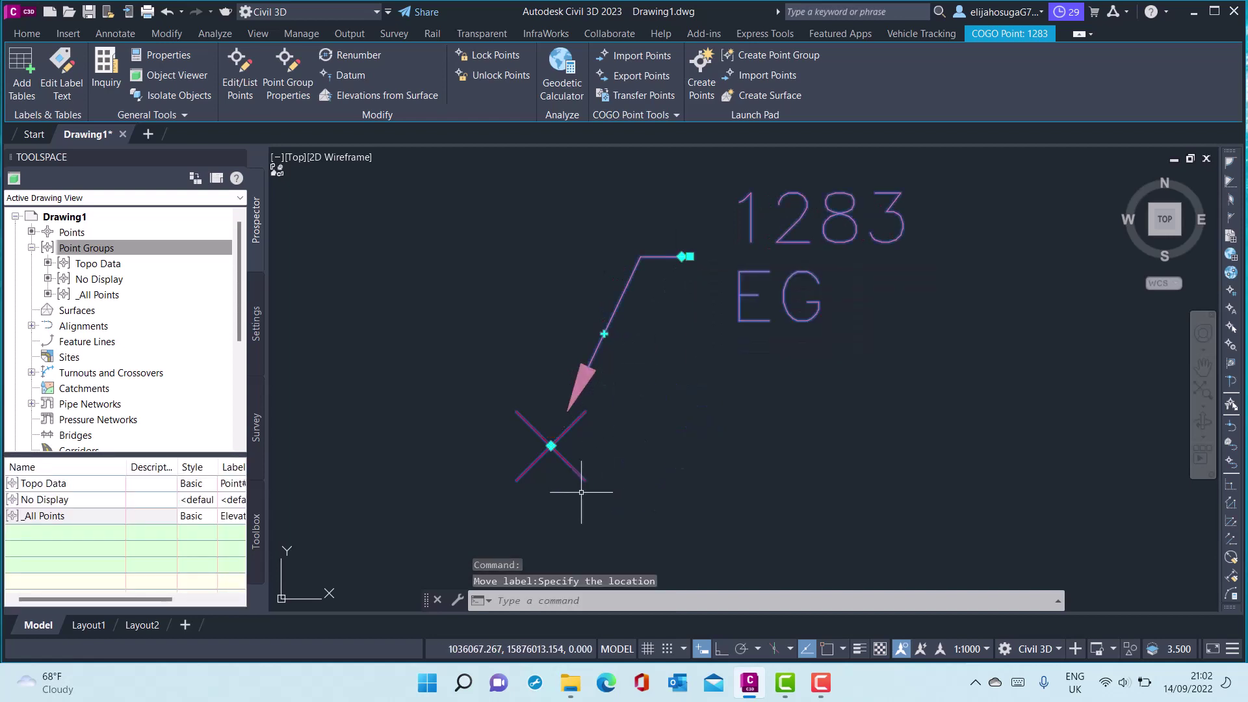
pyautogui.click(604, 333)
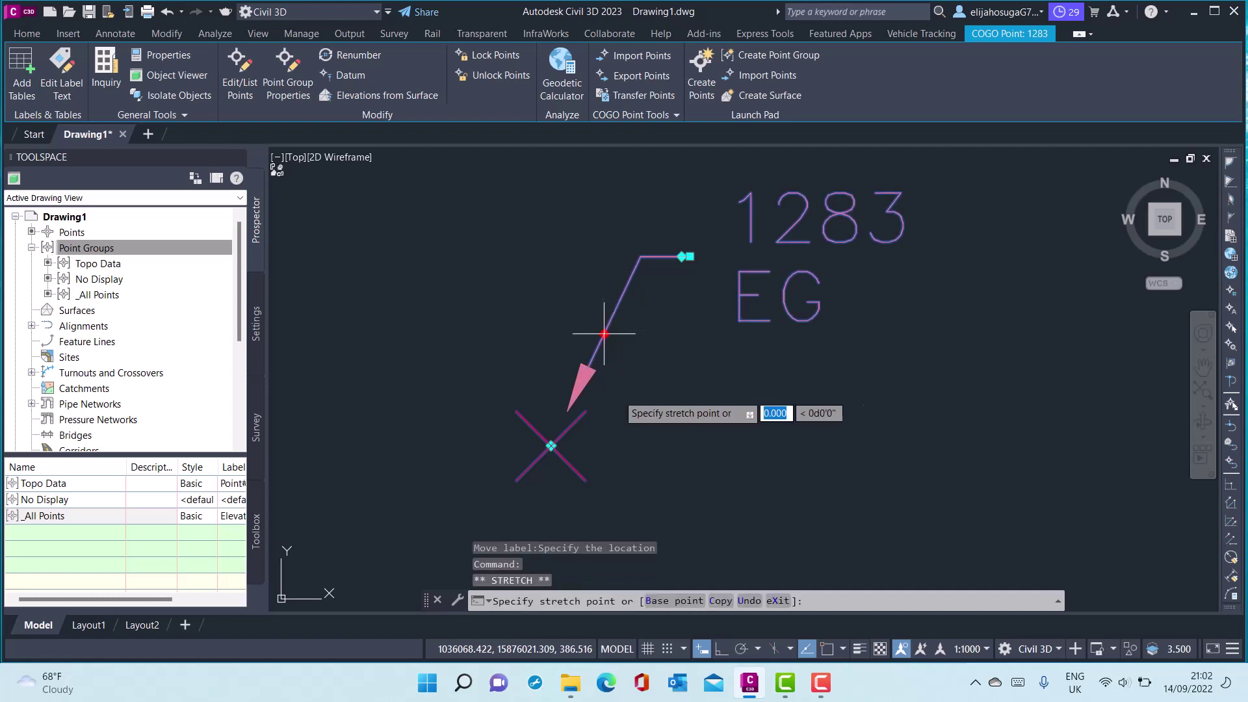
pyautogui.click(652, 310)
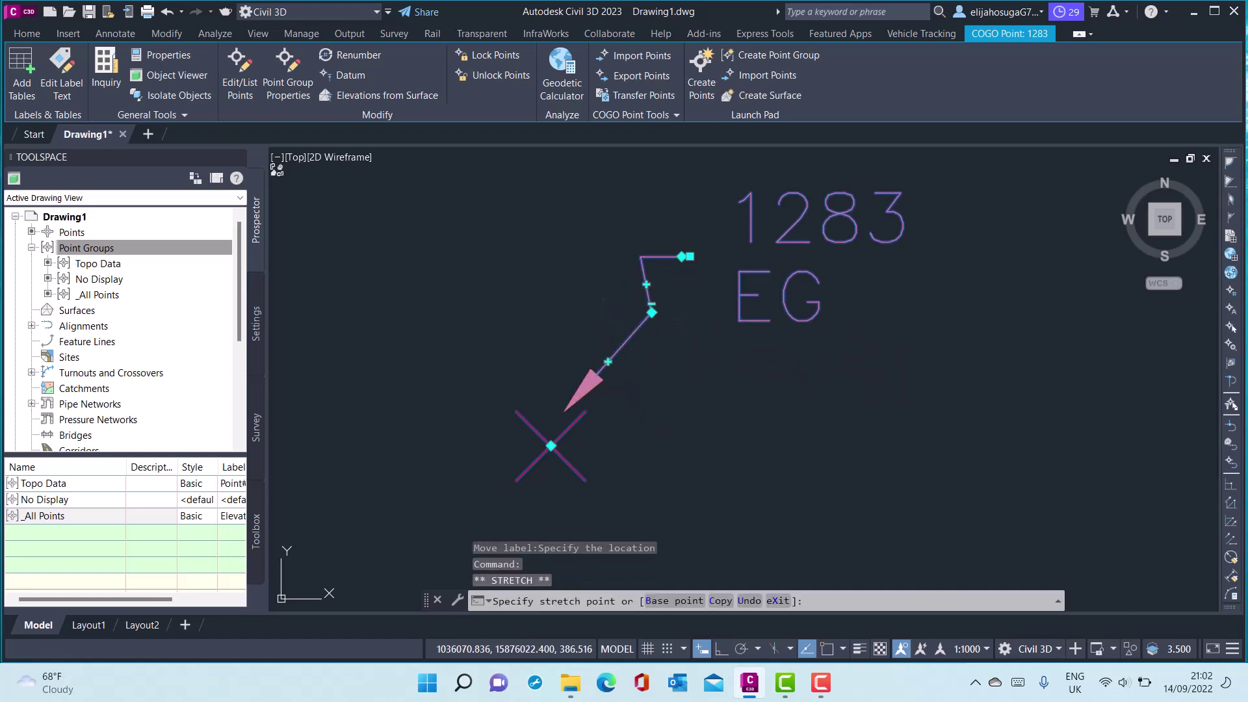
# Zoom to the leader end to show the label grip's Move, Rotate and Reset label options
pyautogui.scroll(5, 643, 305)
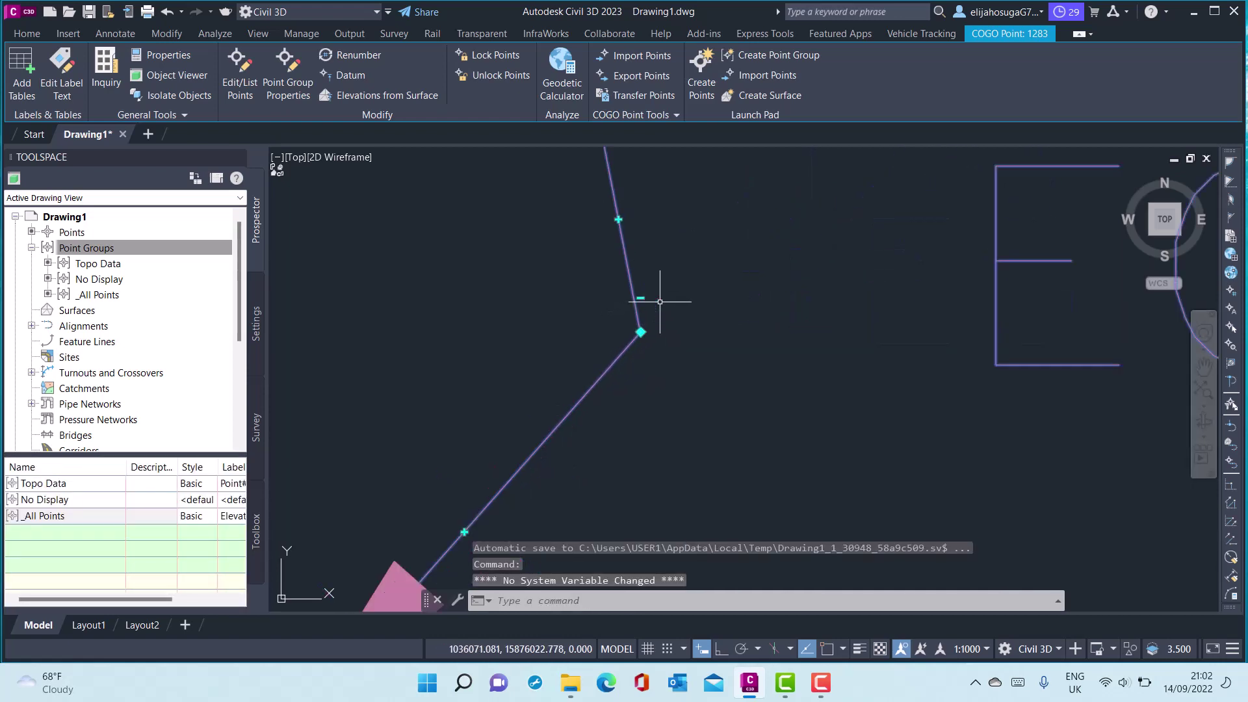
pyautogui.scroll(-3, 660, 301)
pyautogui.scroll(3, 671, 354)
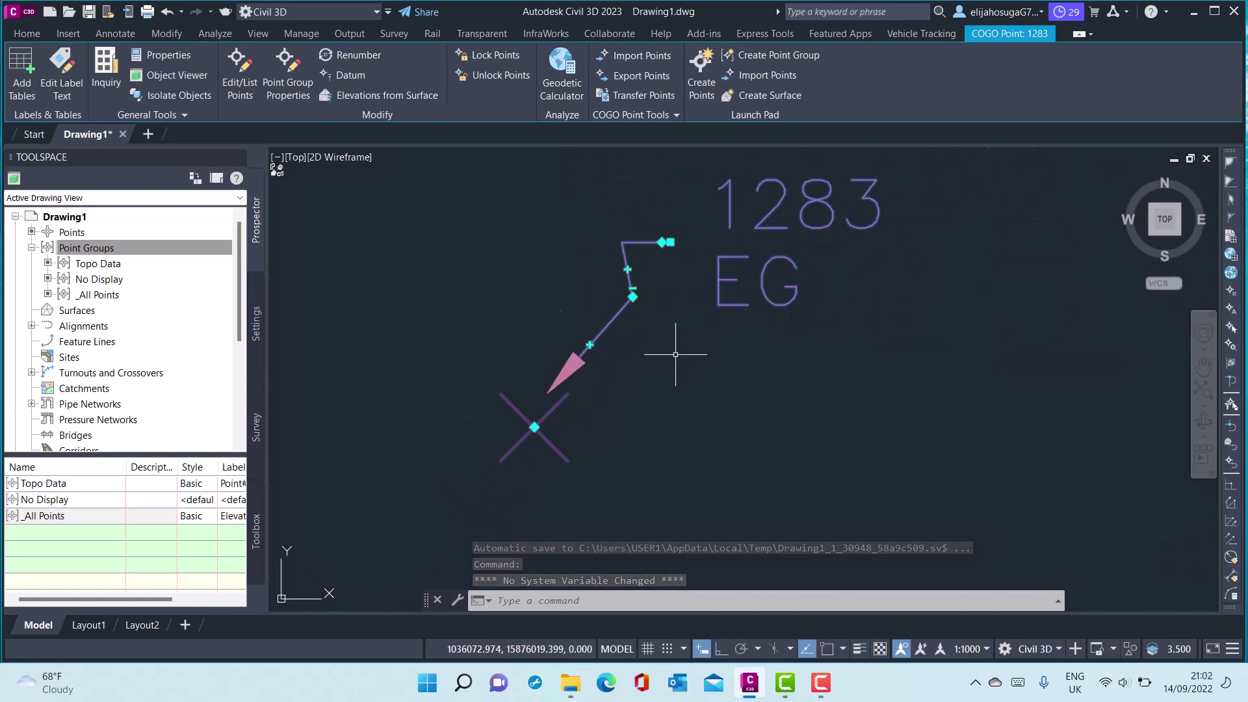
pyautogui.scroll(-1, 625, 298)
pyautogui.scroll(3, 618, 279)
pyautogui.scroll(2, 590, 320)
pyautogui.scroll(-3, 547, 311)
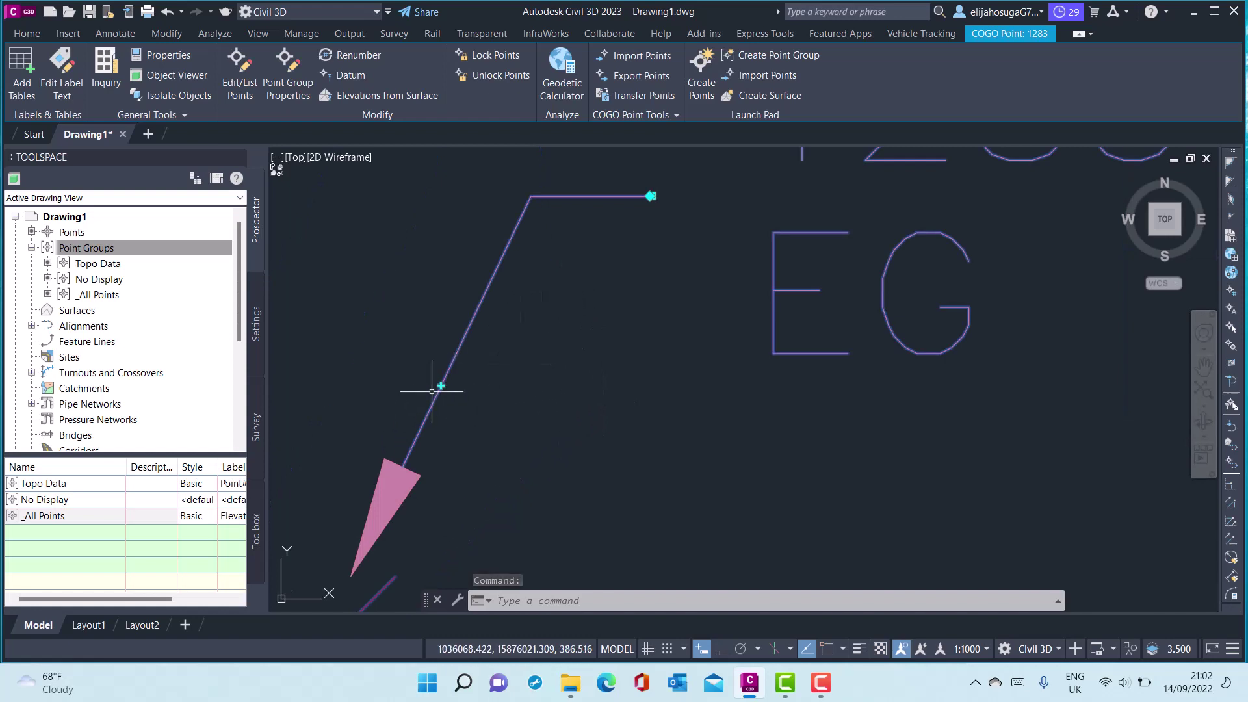
pyautogui.scroll(1, 588, 345)
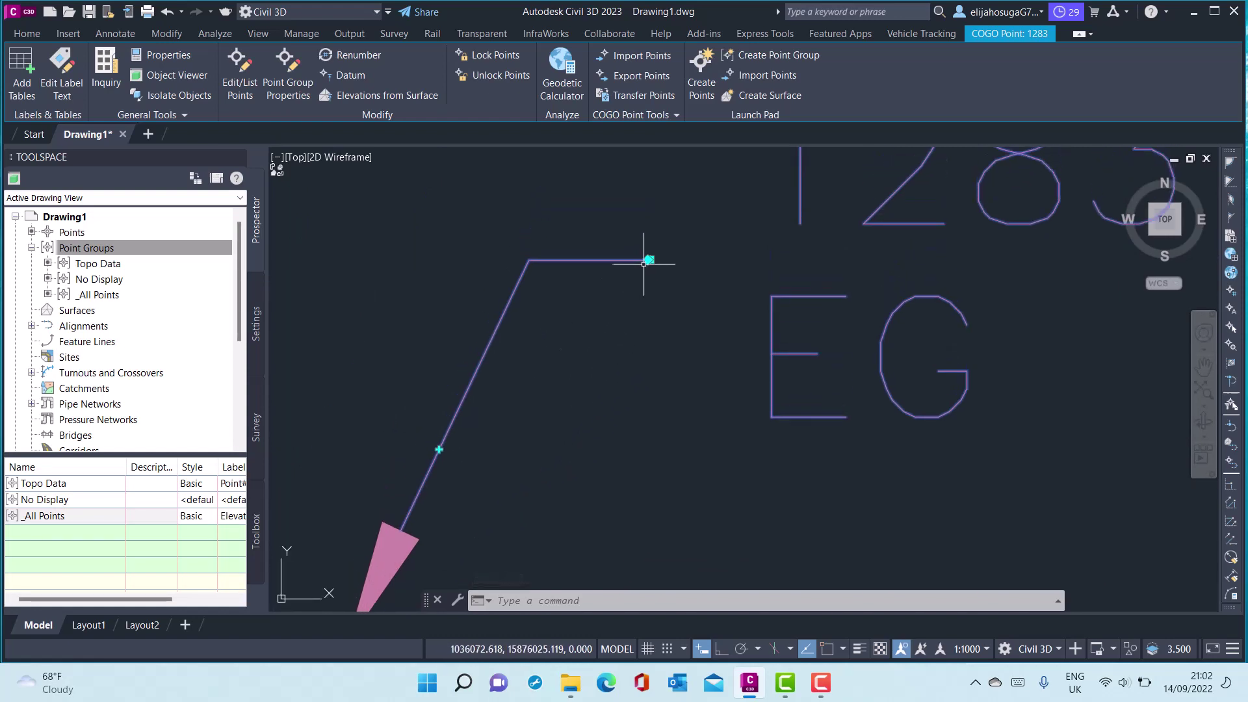
pyautogui.scroll(5, 646, 259)
pyautogui.scroll(-4, 678, 312)
pyautogui.scroll(6, 690, 306)
pyautogui.scroll(-2, 627, 253)
pyautogui.moveTo(628, 278)
pyautogui.scroll(3, 638, 276)
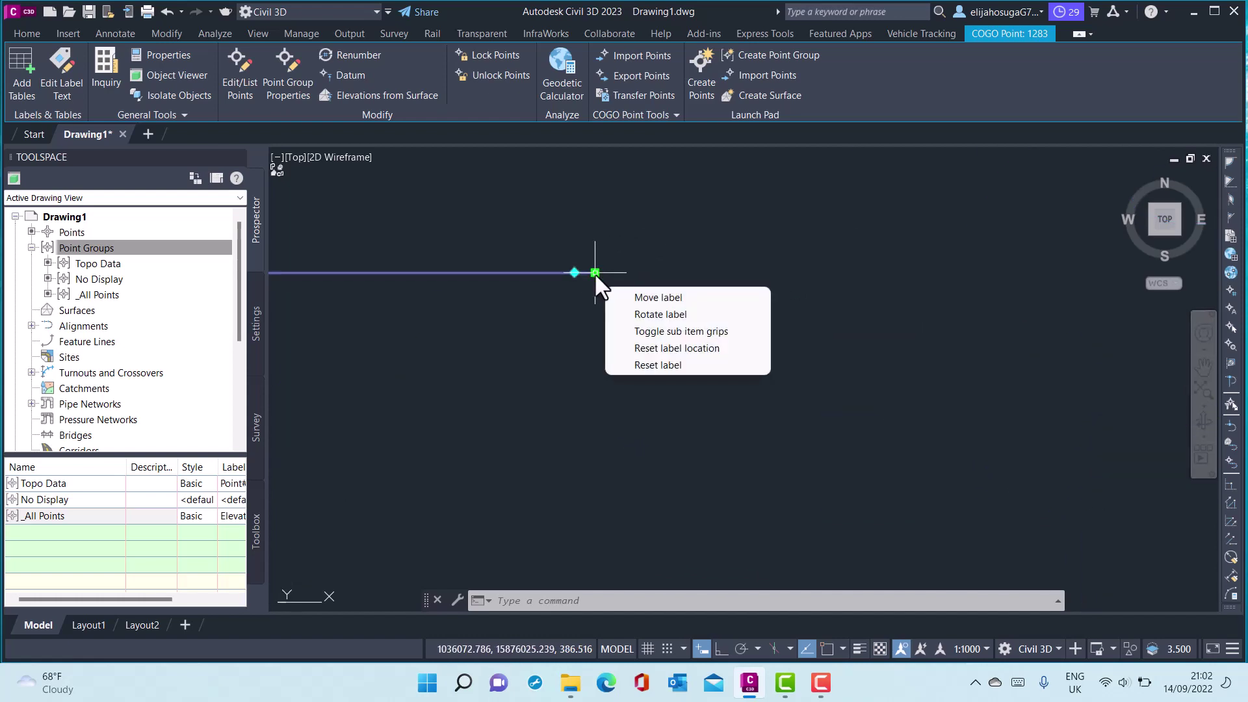
# Reset point 1283's label beside its marker, then recentre the view on points 1281, 1283 and 1296
pyautogui.click(673, 364)
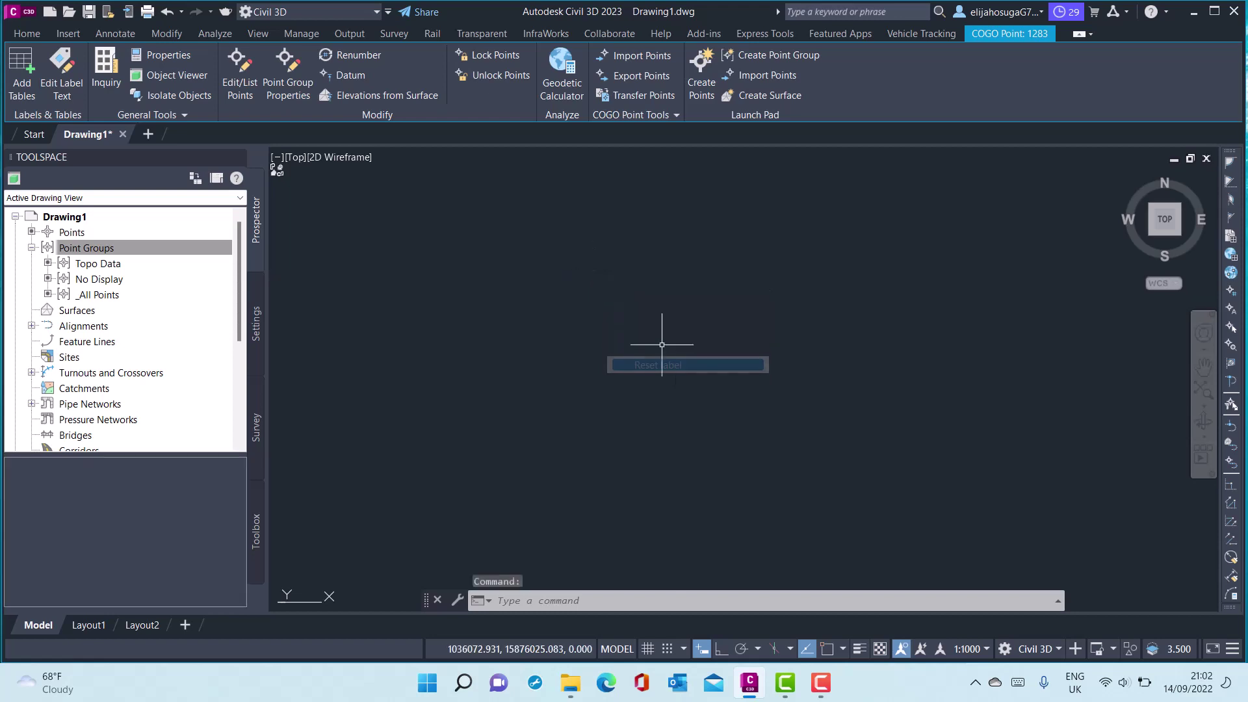
pyautogui.scroll(-3, 648, 307)
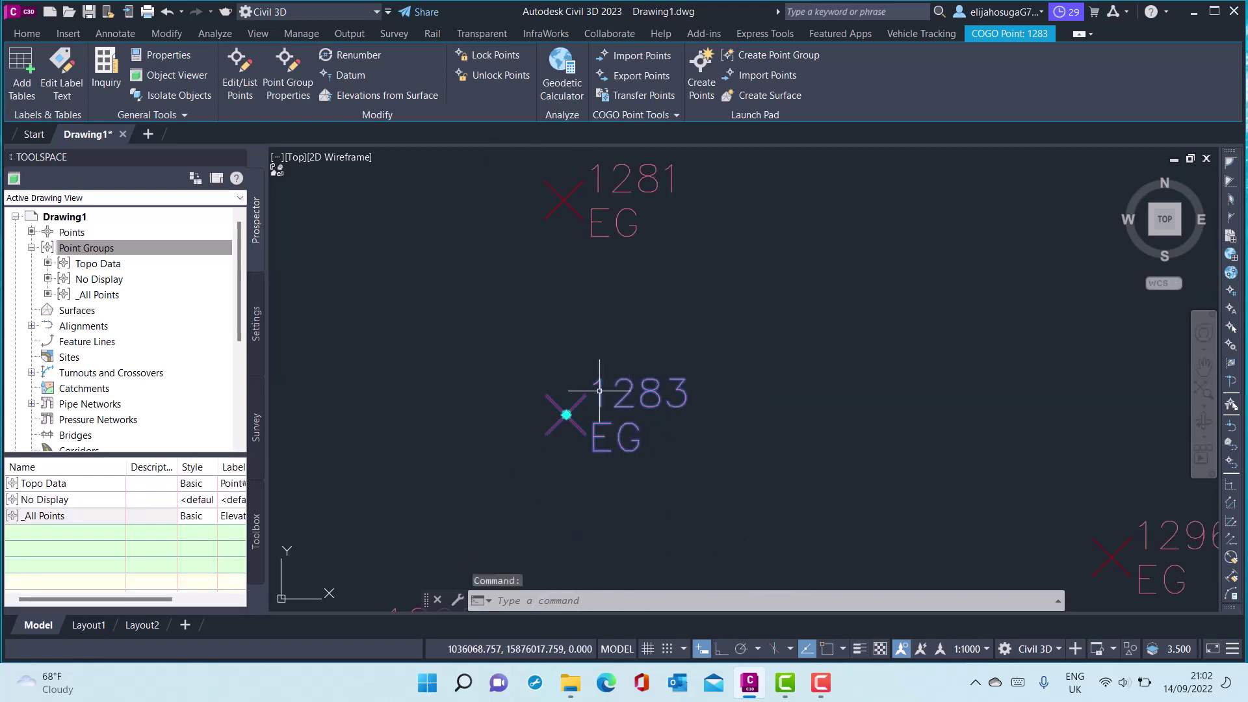
pyautogui.moveTo(616, 389); pyautogui.dragTo(619, 379, button='middle')
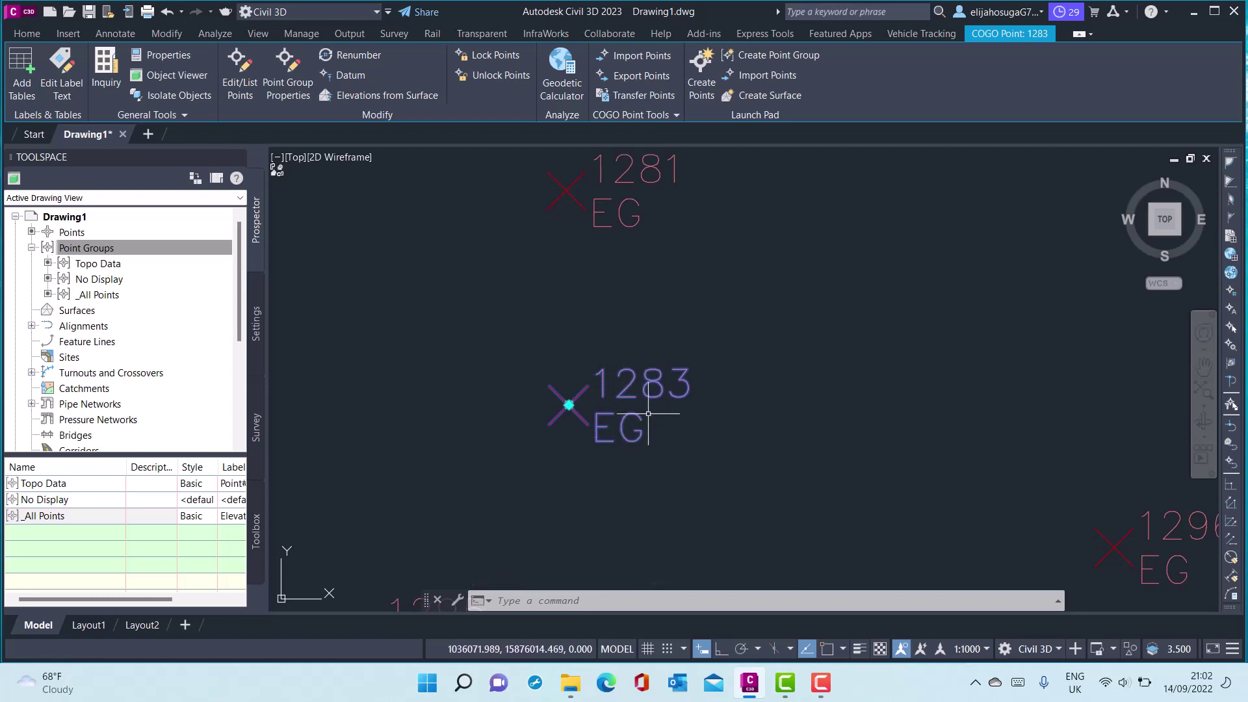
pyautogui.click(240, 64)
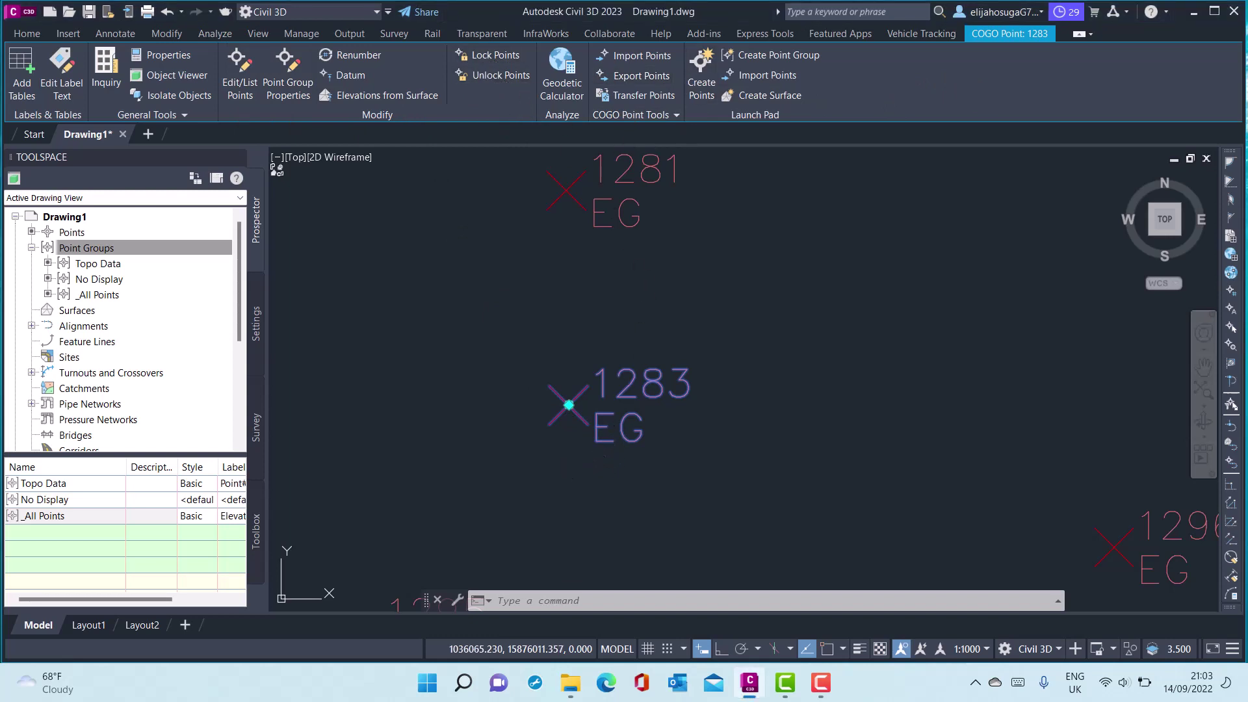
# Apply Lock Points to point 1283, then find its flagged row in the Topo Data list
pyautogui.rightClick(569, 405)
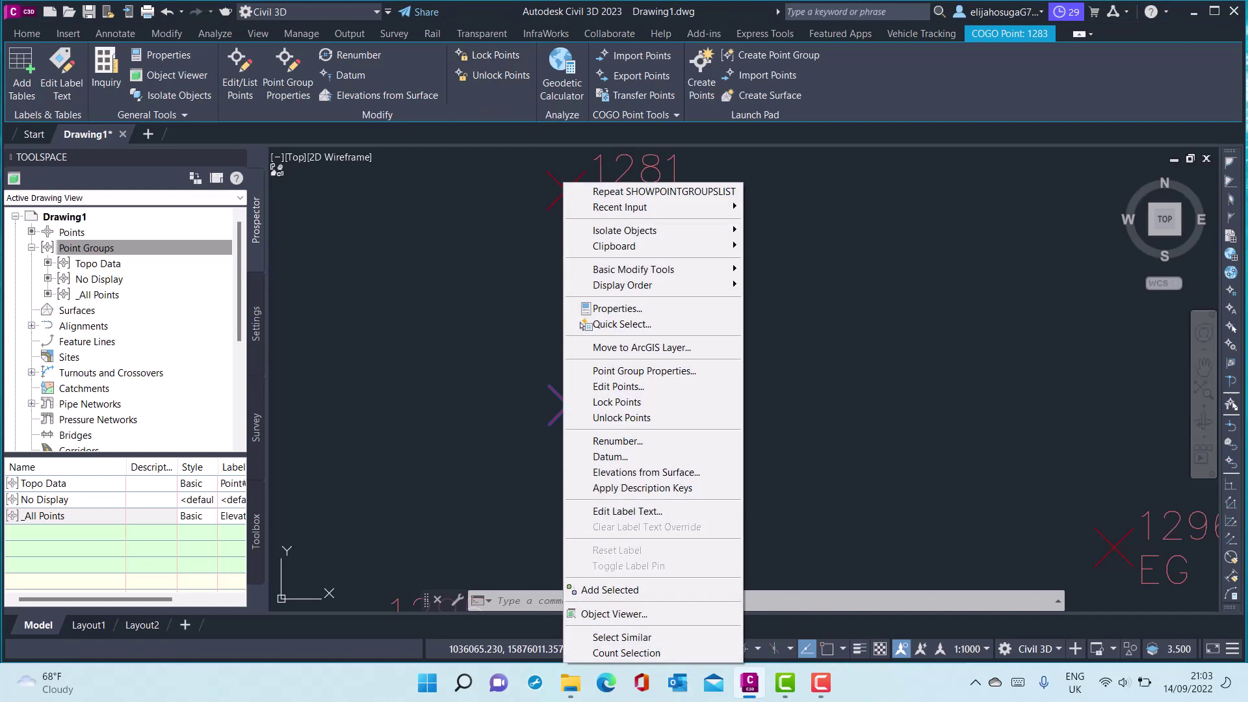
pyautogui.click(625, 407)
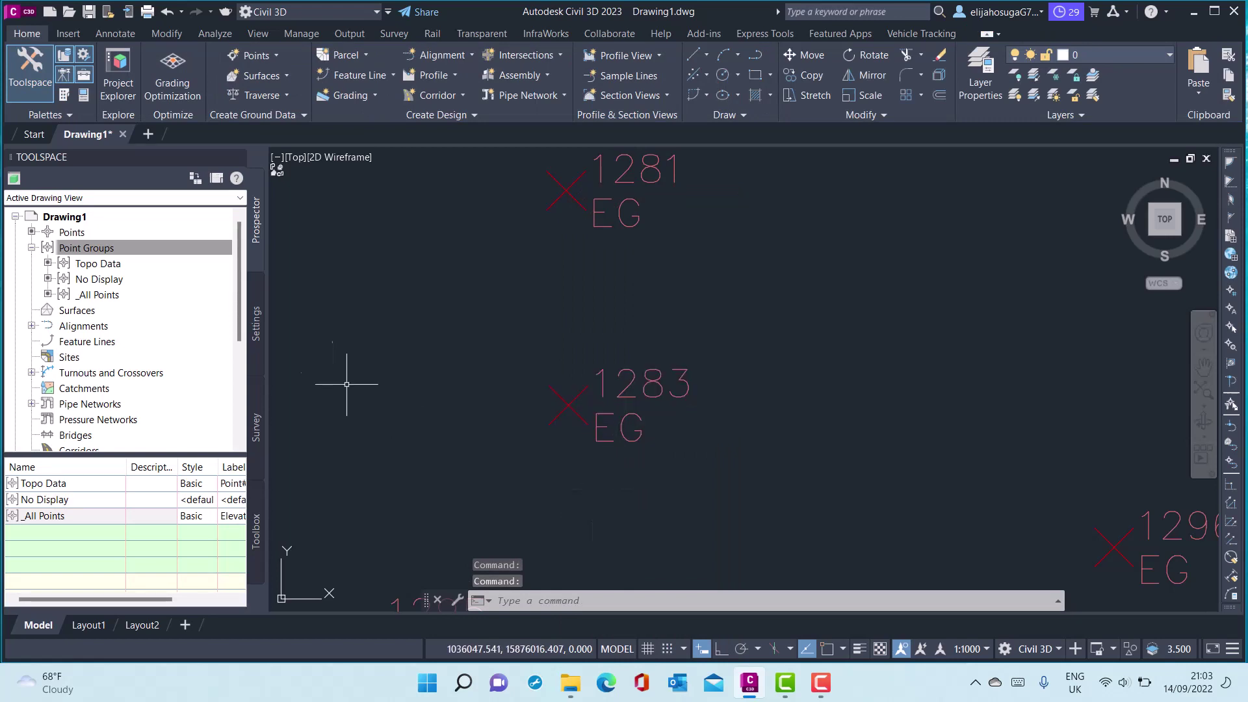
pyautogui.click(106, 265)
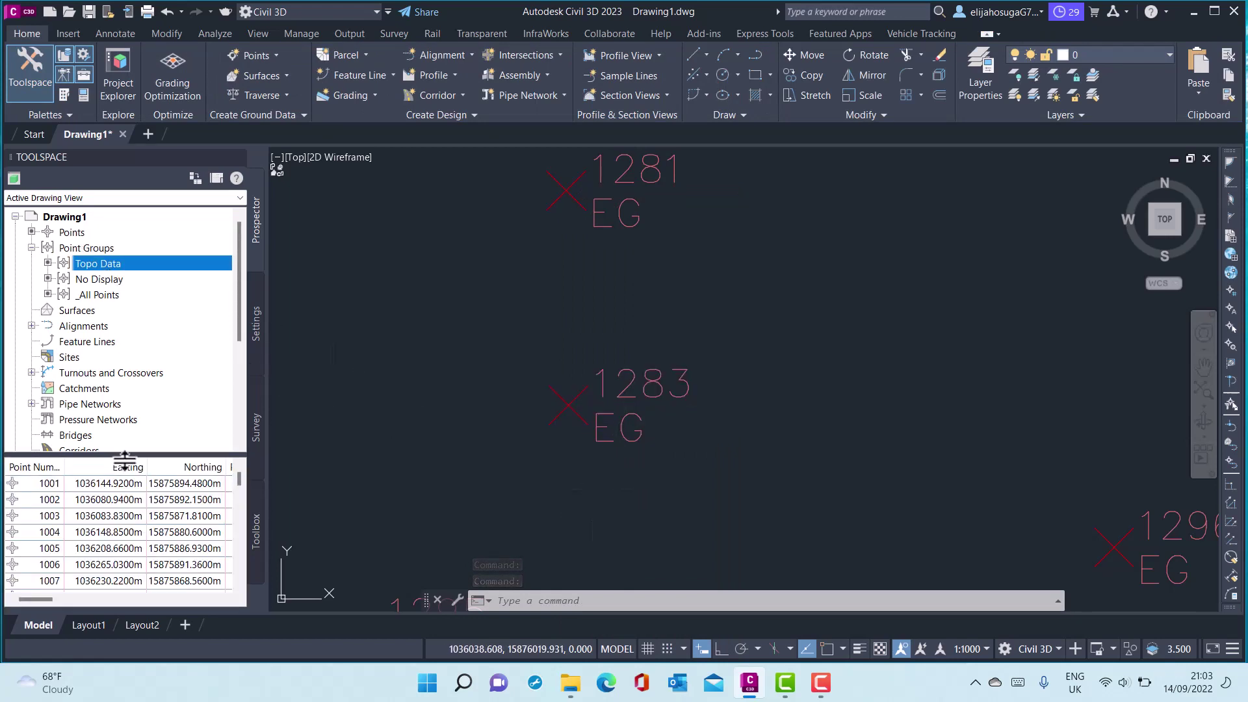
pyautogui.scroll(-20, 116, 548)
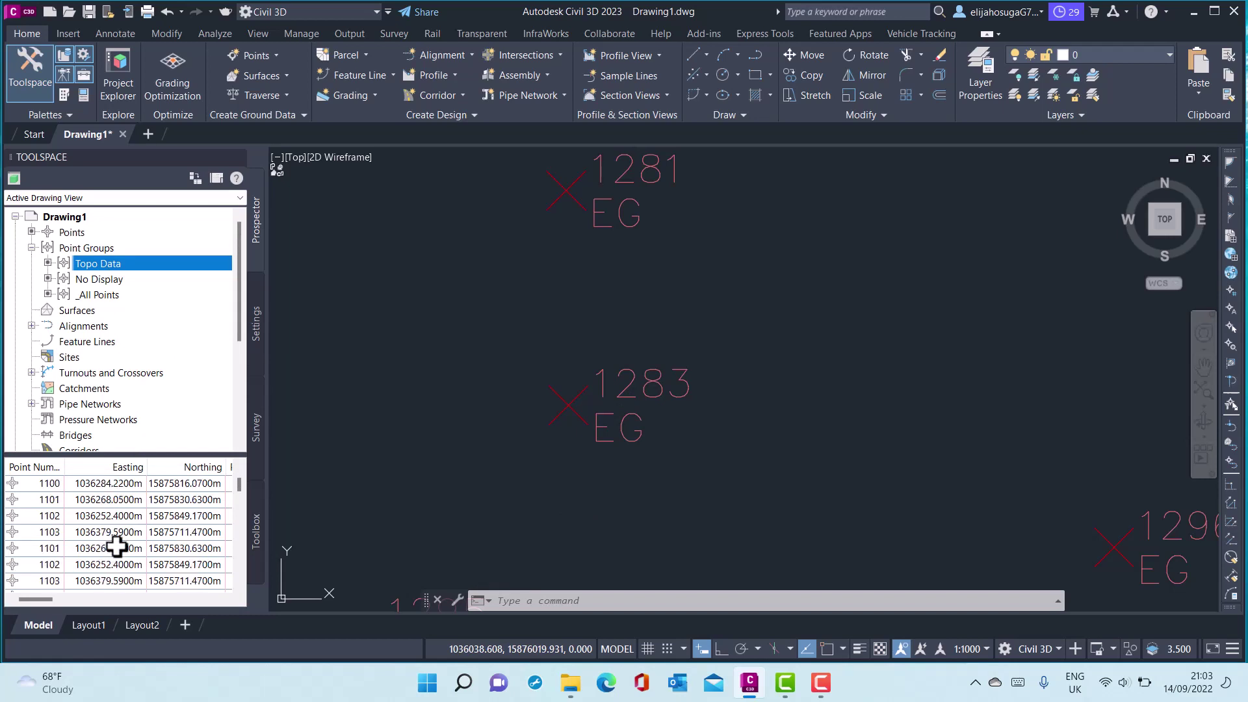
pyautogui.scroll(-20, 115, 548)
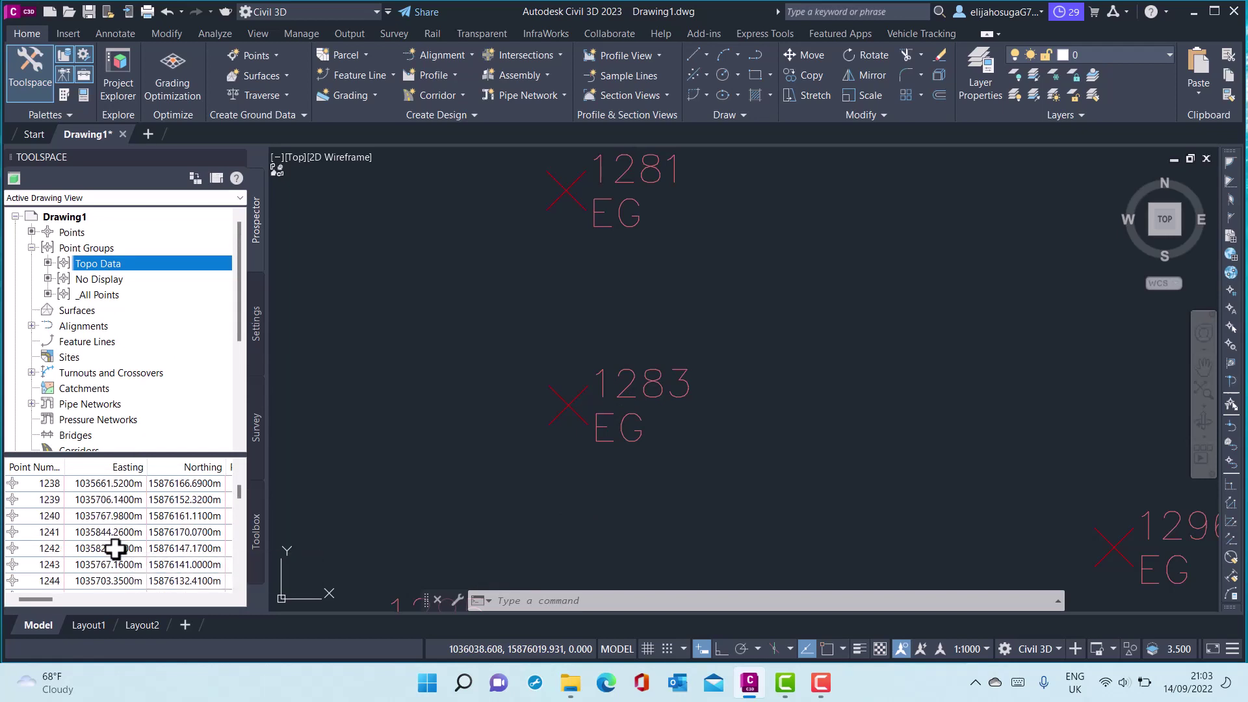
pyautogui.scroll(-12, 116, 550)
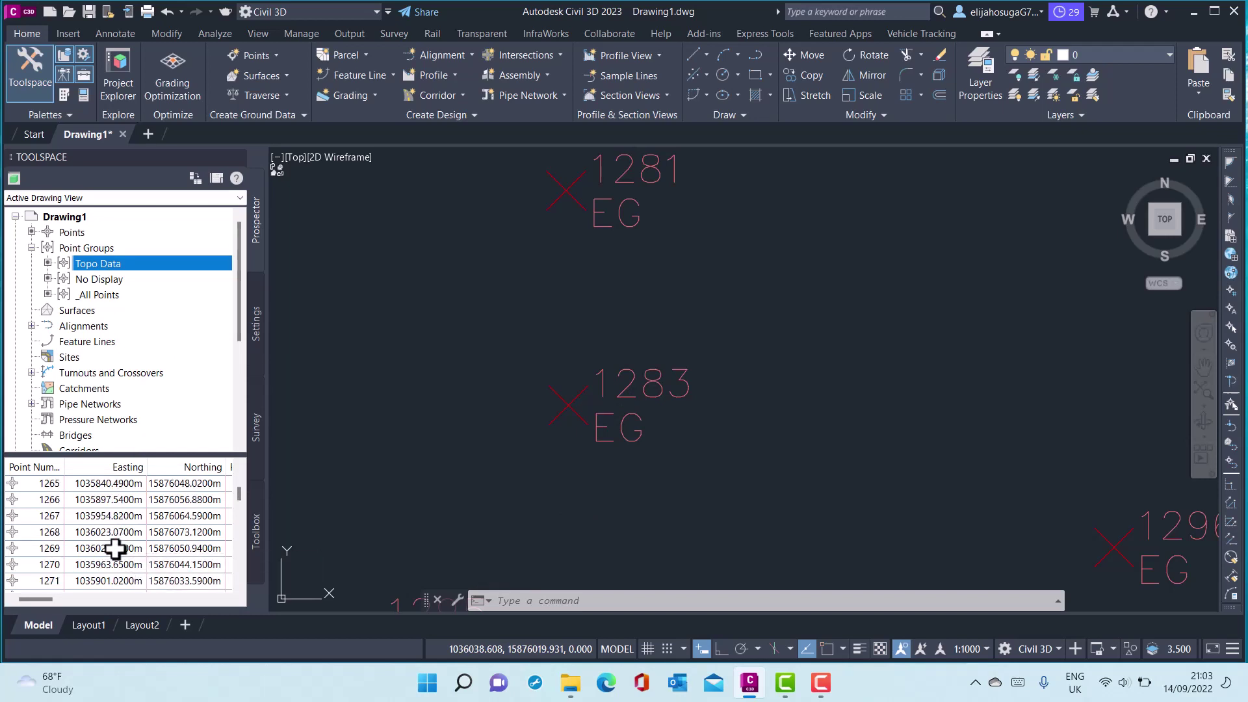
pyautogui.scroll(3, 113, 549)
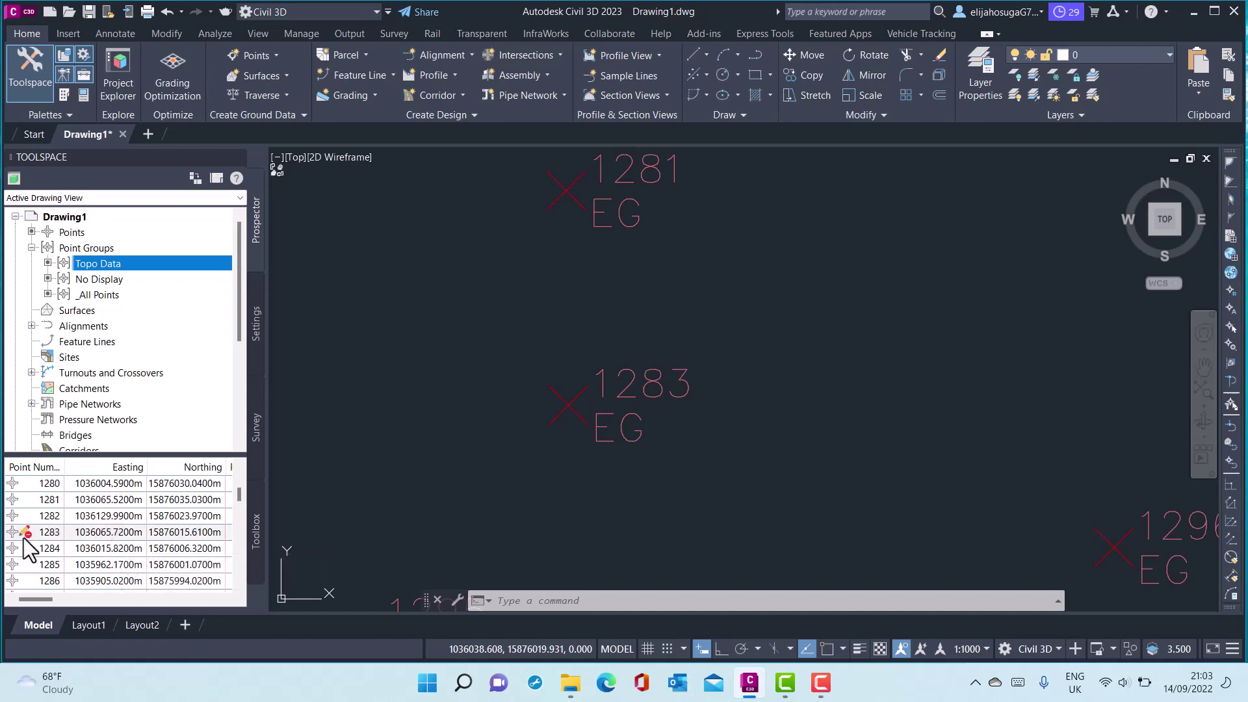
pyautogui.moveTo(24, 535)
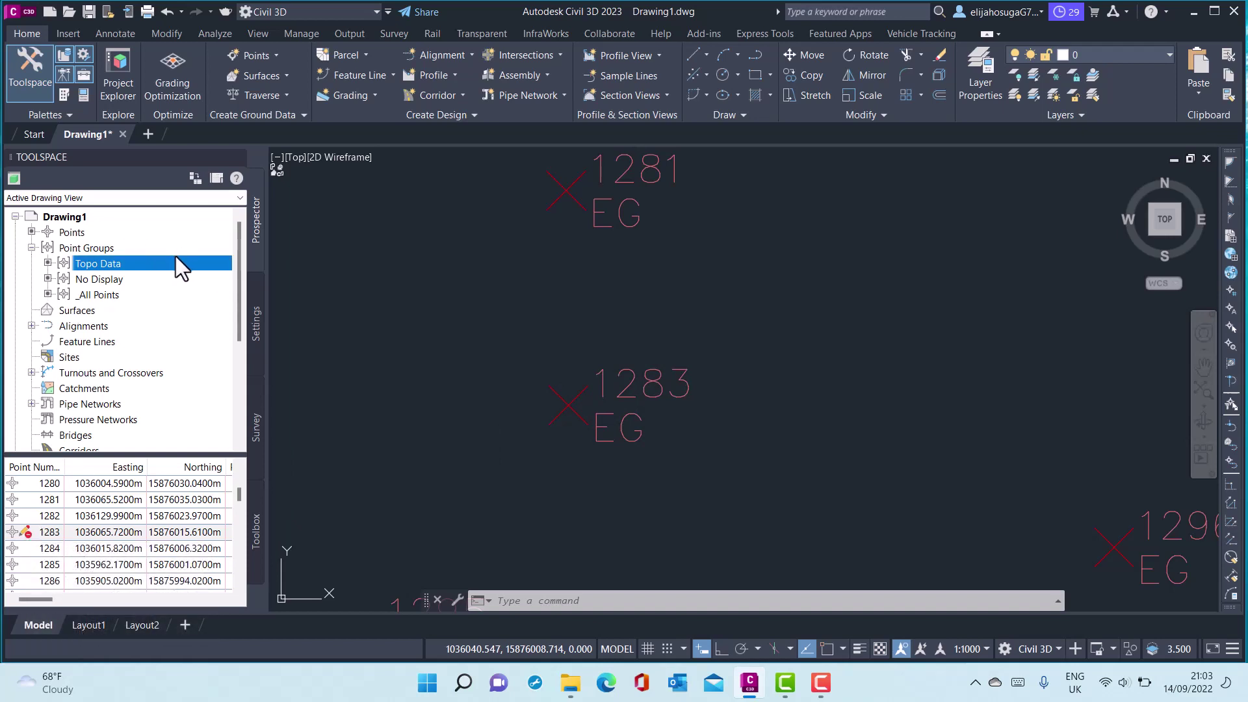
# Apply Lock Points to the entire Topo Data group from its Prospector context menu
pyautogui.rightClick(106, 258)
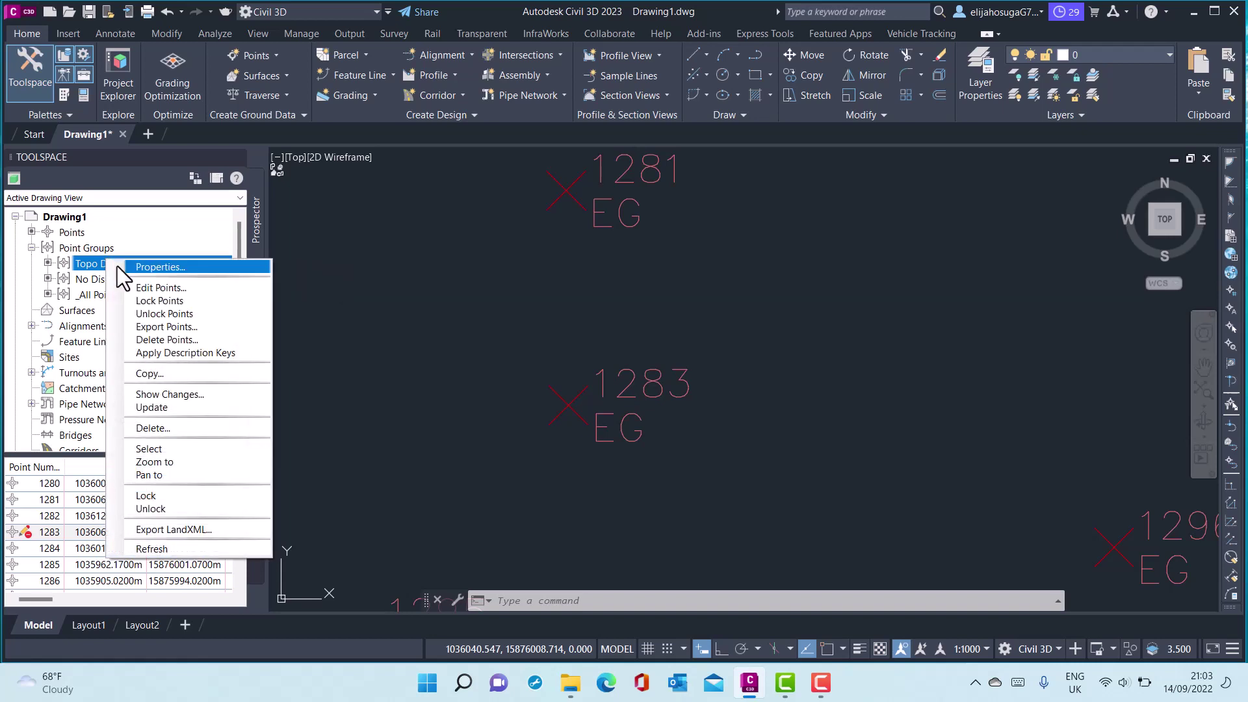
pyautogui.click(166, 302)
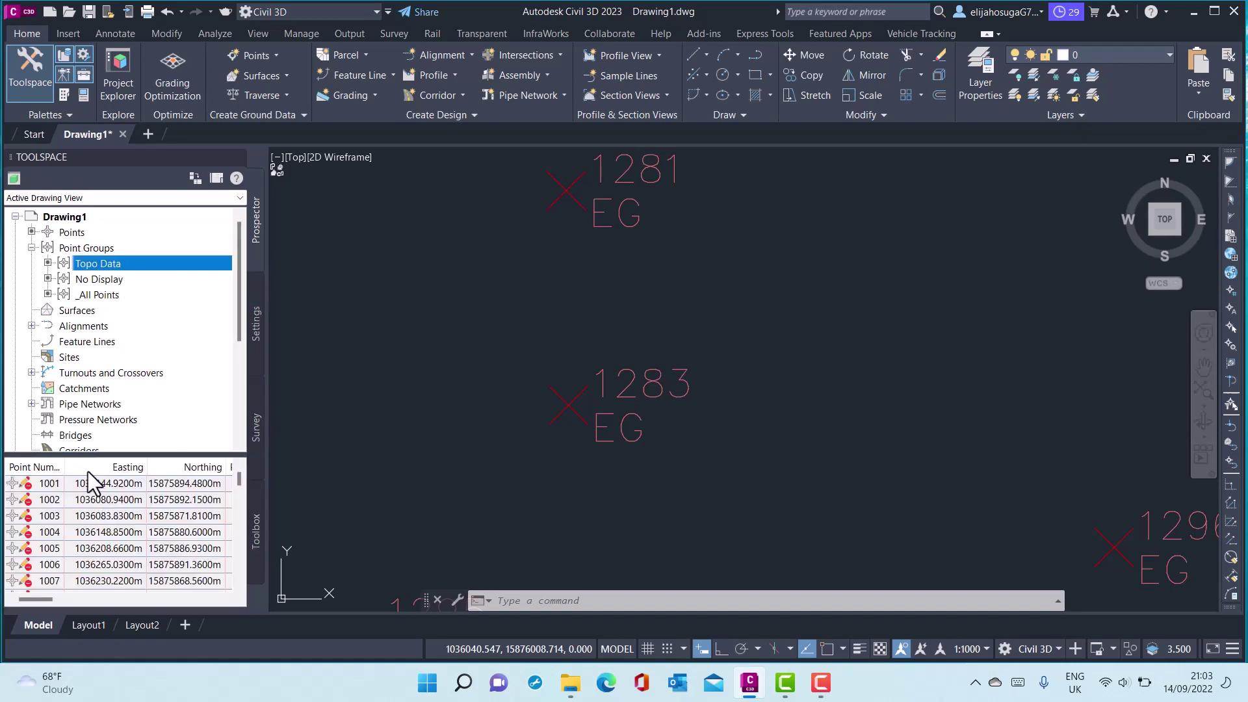
pyautogui.scroll(-7, 44, 530)
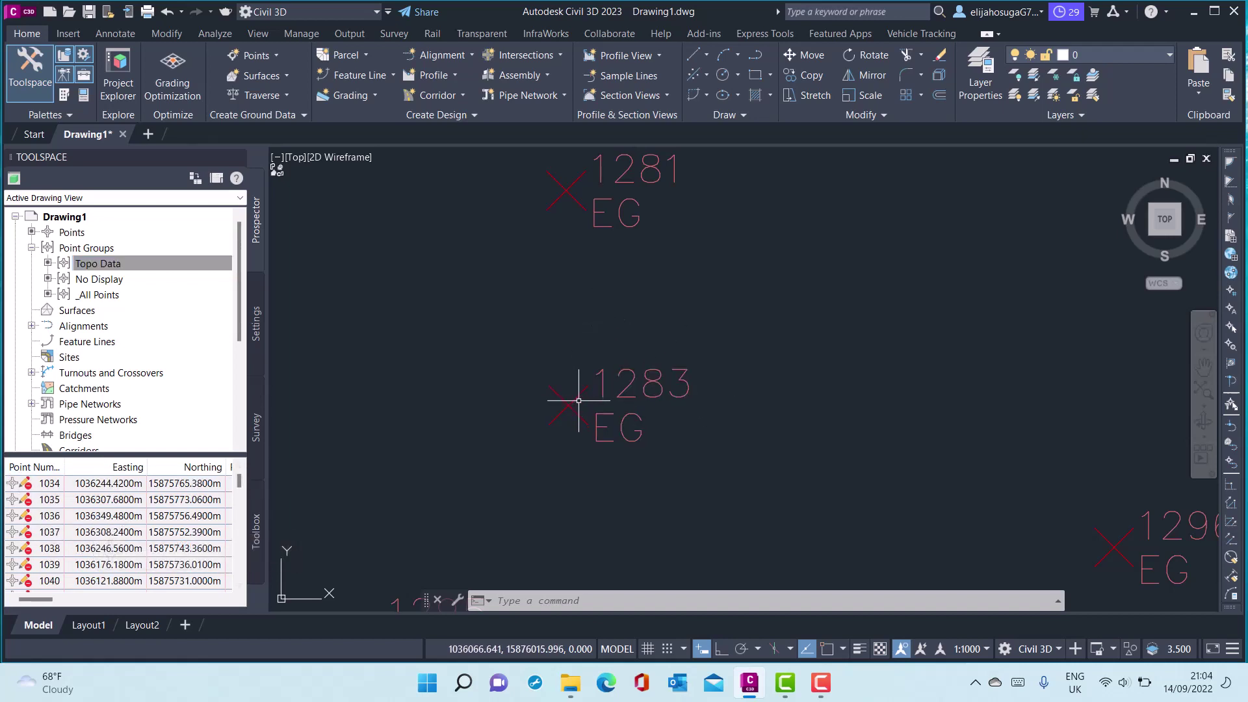
# Select point 1283 and choose Move point from its grip menu to test the lock
pyautogui.click(569, 420)
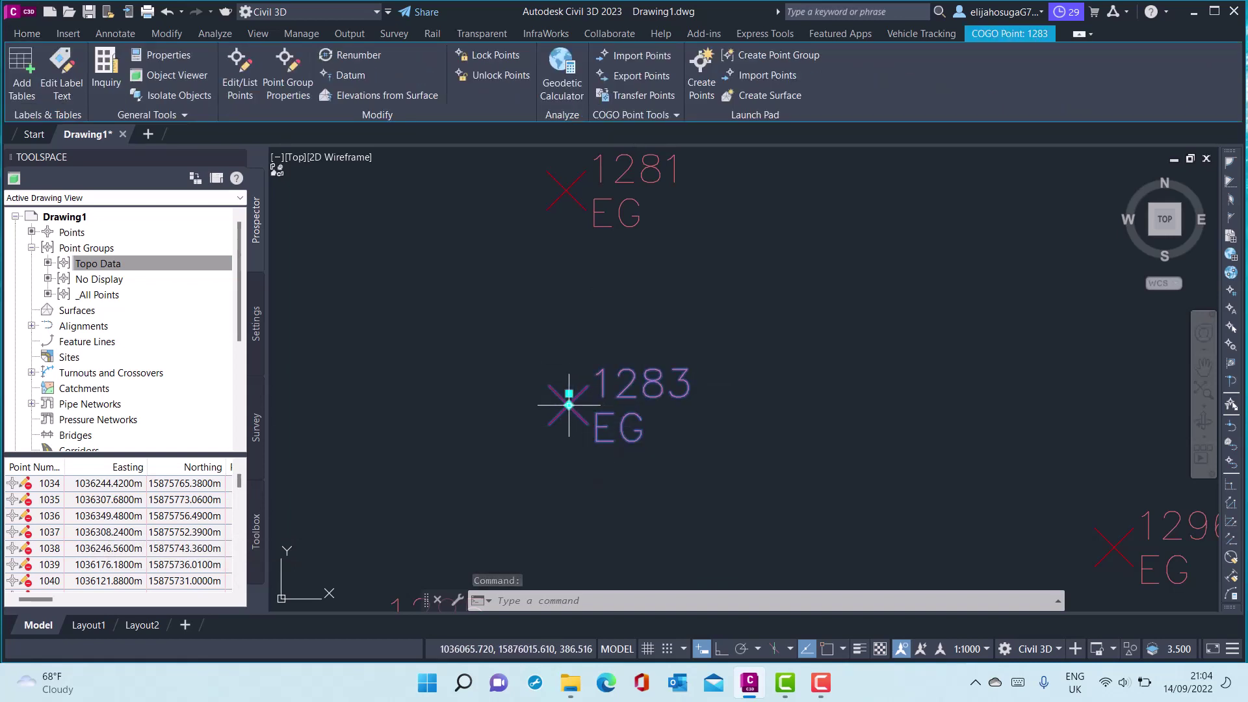
pyautogui.moveTo(569, 405)
pyautogui.click(615, 428)
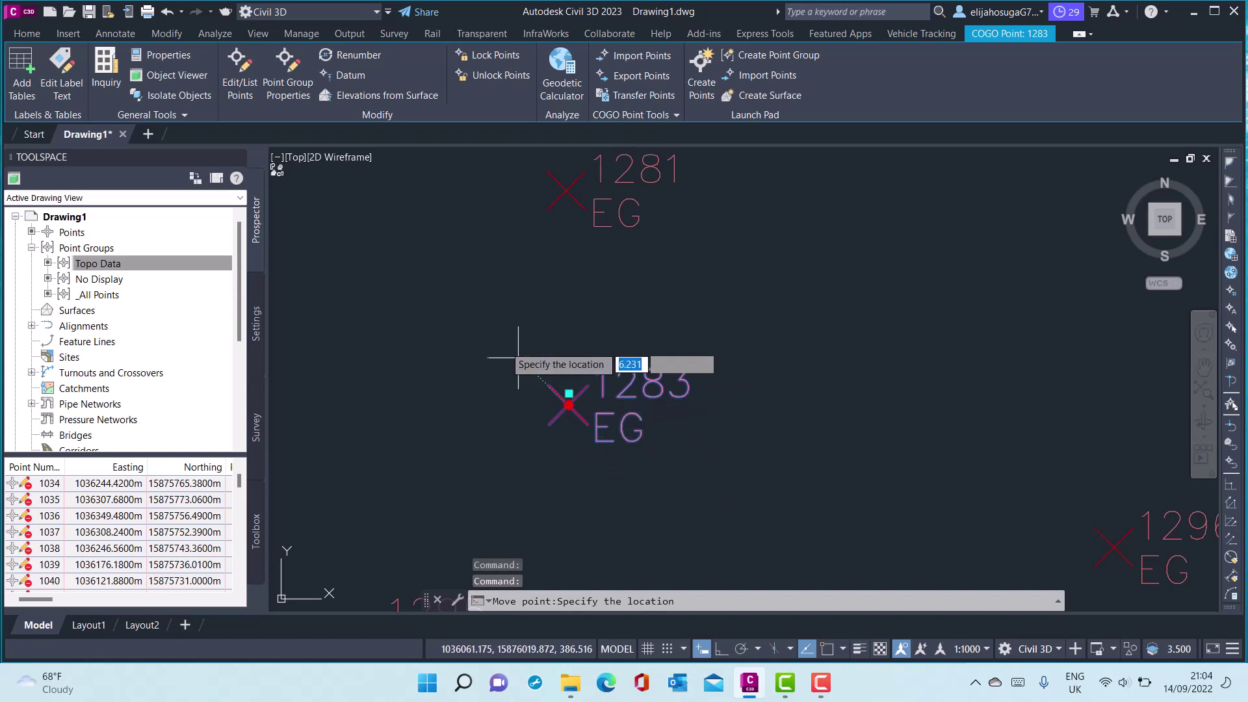